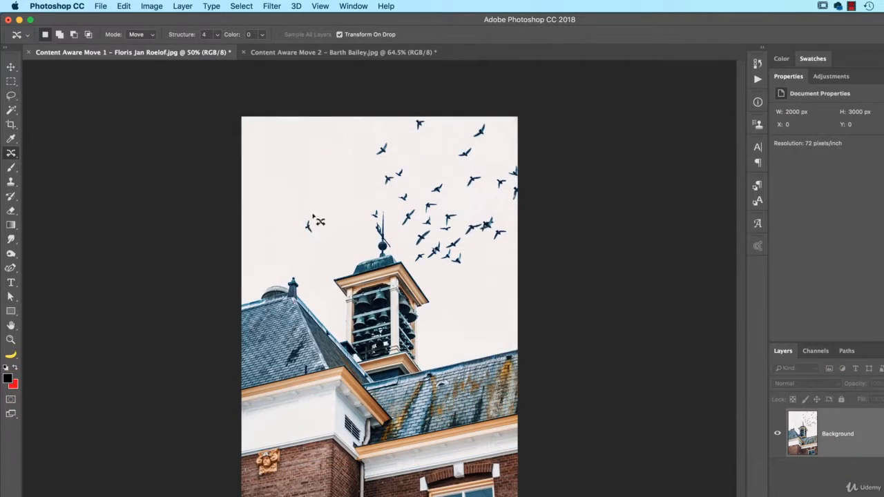
- Content-aware move the lone bird beside the spire higher into the empty sky, rotate and shrink it, commit, and deselect
mouse_move(314, 215)
mouse_down()
mouse_move(319, 243)
mouse_move(311, 213)
mouse_move(336, 157)
mouse_move(356, 168)
mouse_move(373, 206)
mouse_up()
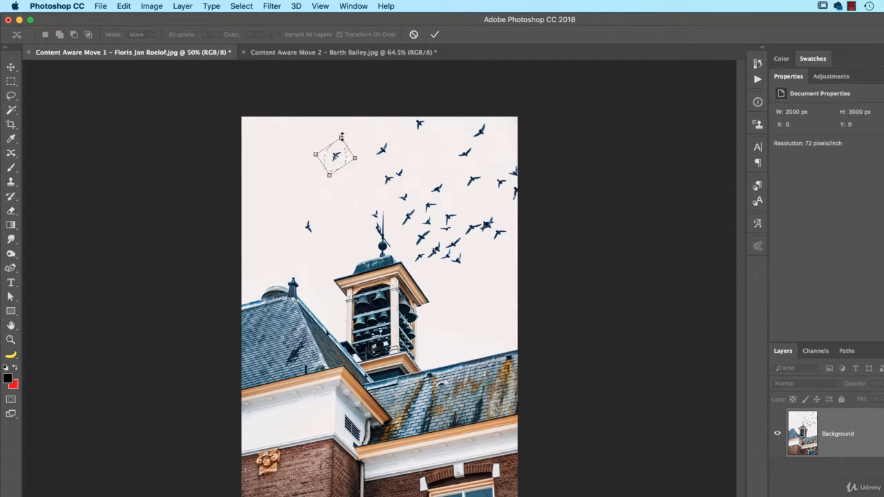
drag(348, 141, 343, 144)
key(Return)
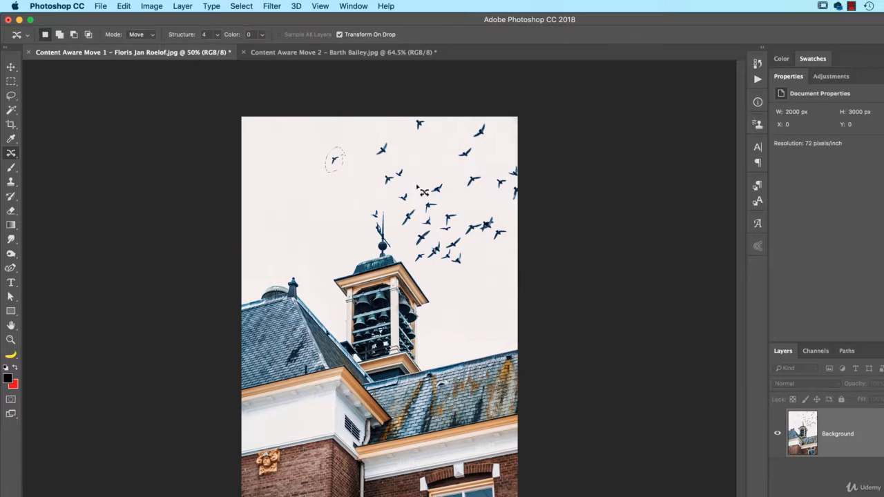
key(super+d)
- Content-aware move the large bird near the top of the flock down and left, rotating and shrinking it before committing
key(super+plus)
key(super+plus)
key(super+plus)
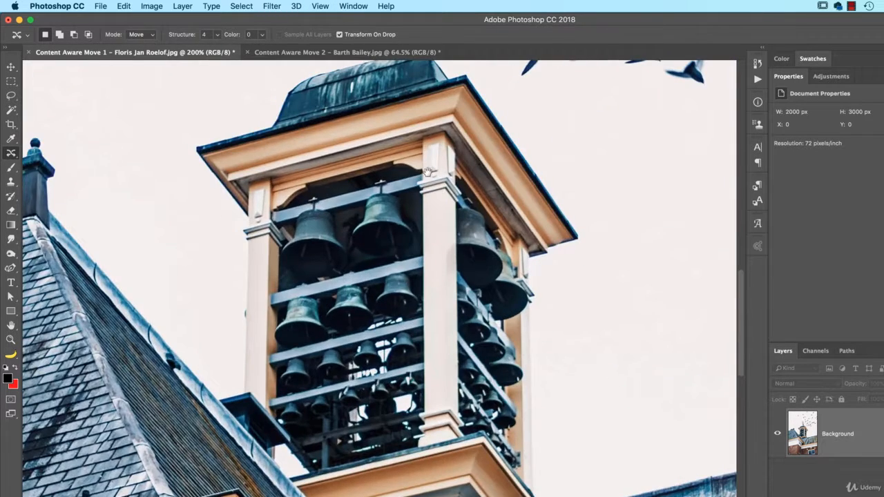
drag(428, 173, 401, 287)
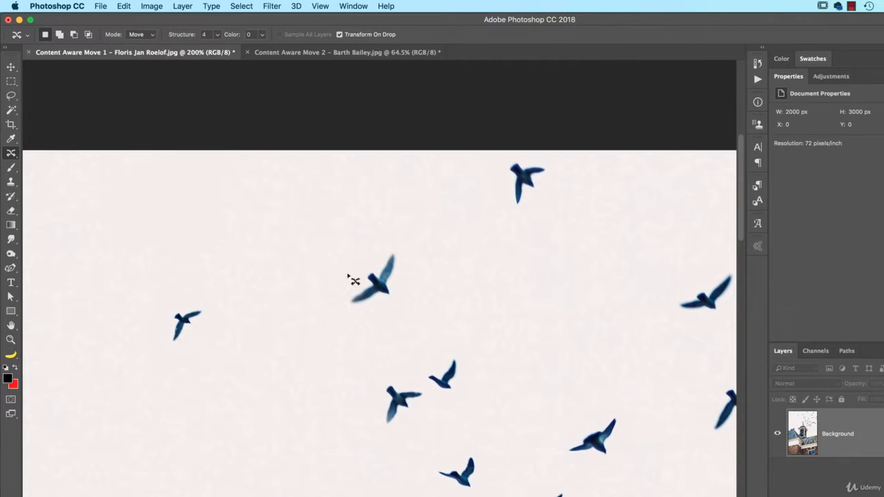
mouse_move(391, 247)
mouse_down()
mouse_move(344, 266)
mouse_move(330, 317)
mouse_move(411, 319)
mouse_move(413, 261)
mouse_move(395, 246)
mouse_move(261, 418)
mouse_up()
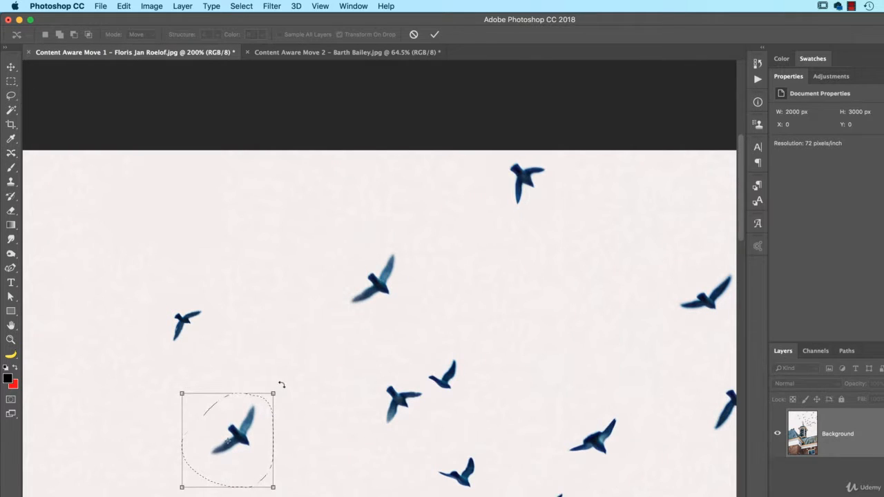
mouse_move(280, 387)
mouse_down()
mouse_move(269, 474)
mouse_move(260, 482)
mouse_up()
drag(276, 395, 248, 421)
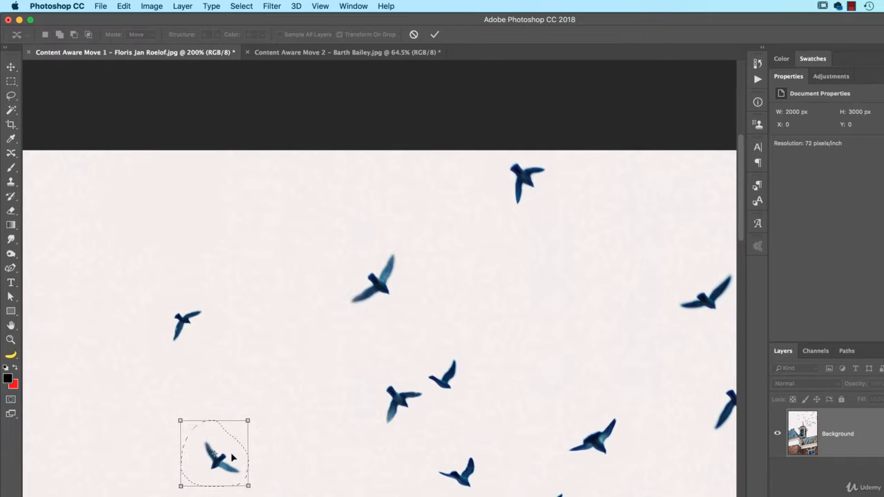
key(Return)
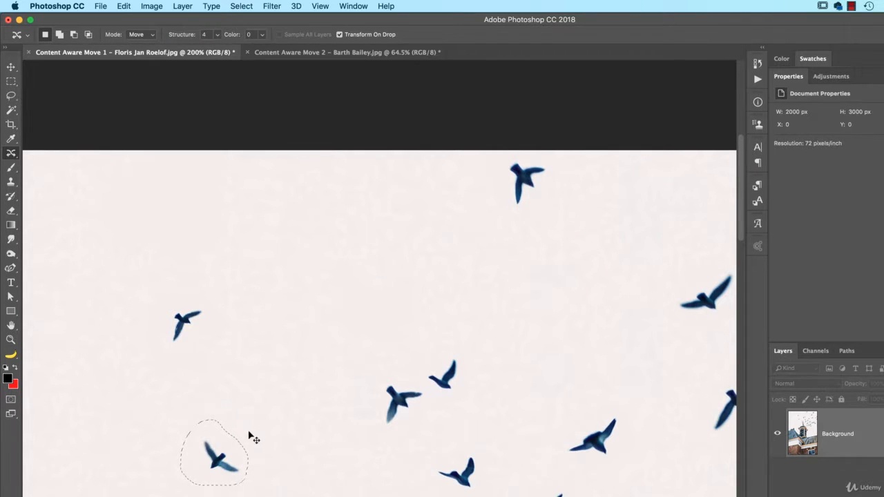
- Hide the selection outline and set the Structure of the content-aware move to 3
key(super+d)
click(217, 35)
drag(218, 48, 198, 53)
click(222, 51)
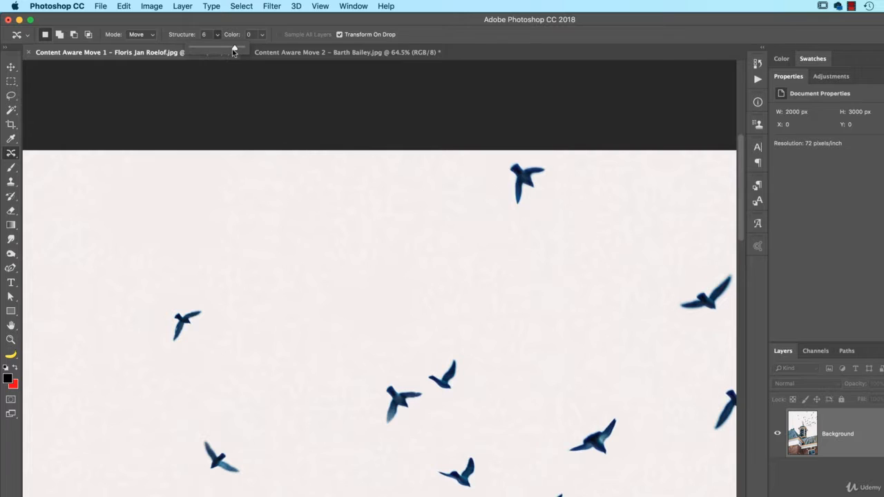
click(201, 51)
click(217, 35)
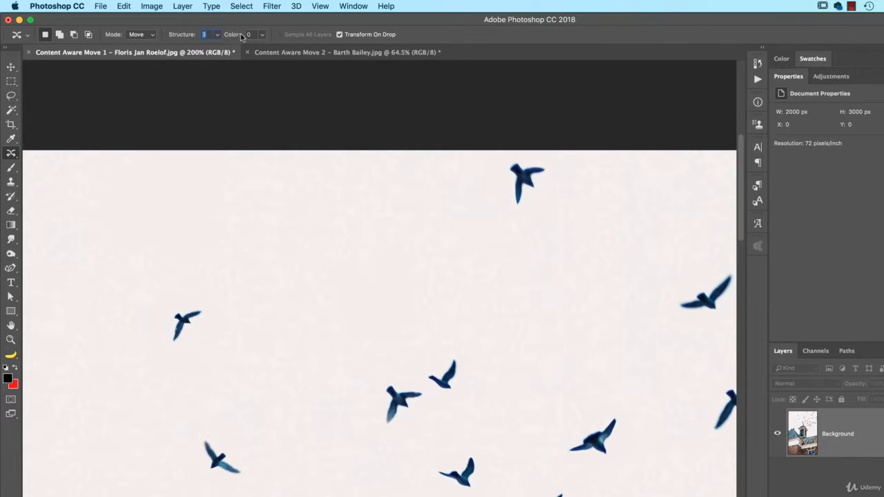
- Set the Color adaptation of the content-aware move to 7 and deselect the moved bird
click(263, 35)
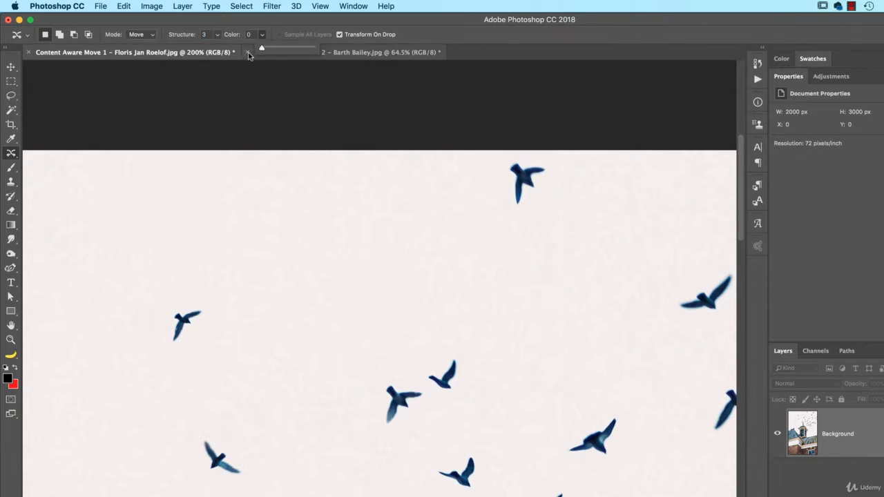
click(305, 50)
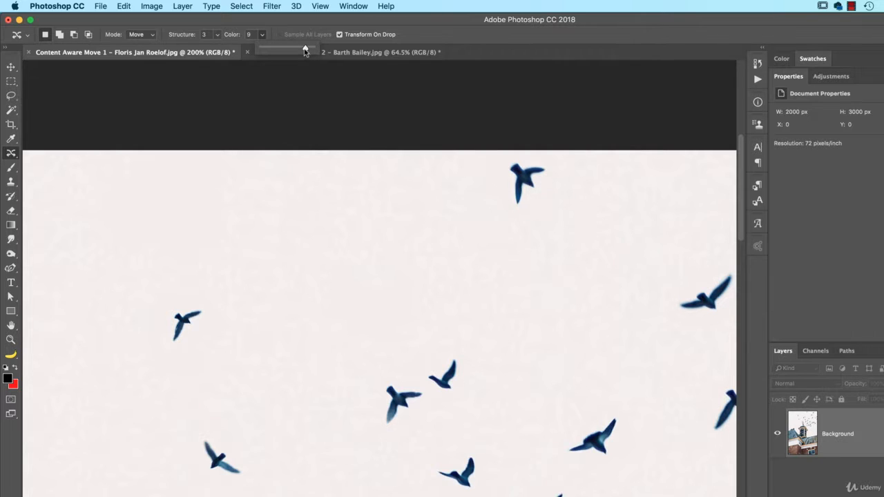
click(276, 47)
click(265, 48)
click(284, 48)
key(super+h)
key(super+d)
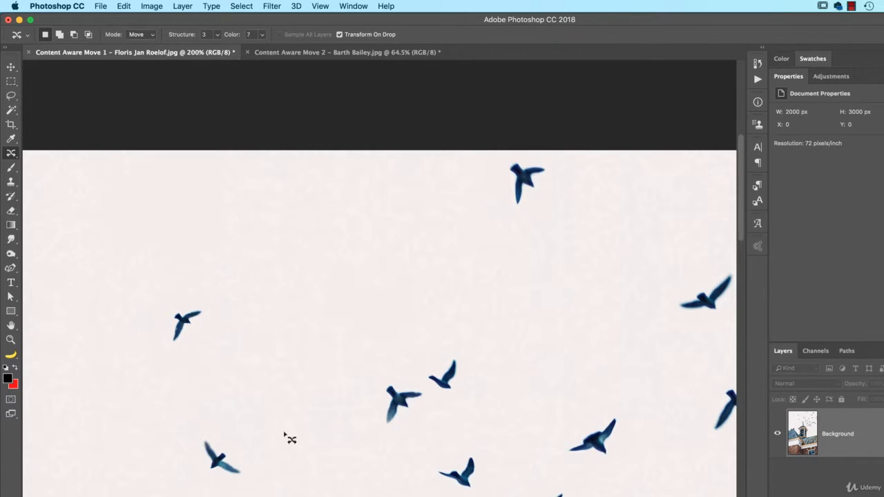
drag(437, 438, 412, 311)
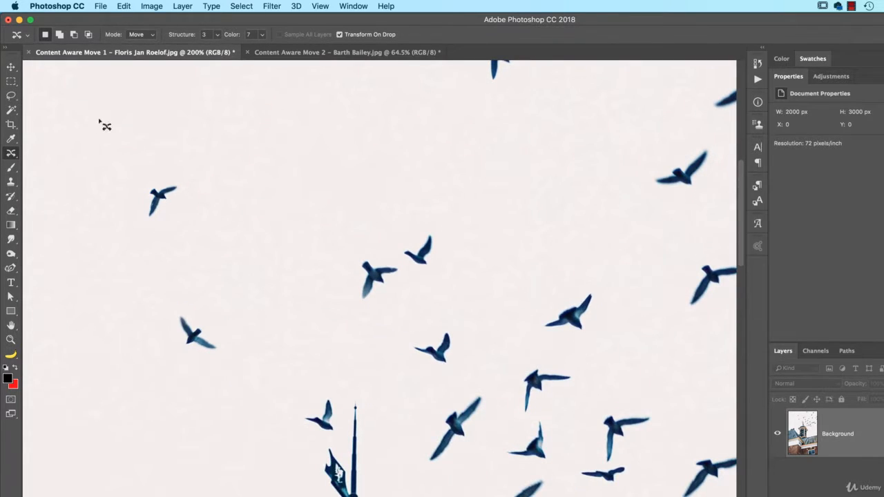
drag(566, 359, 521, 259)
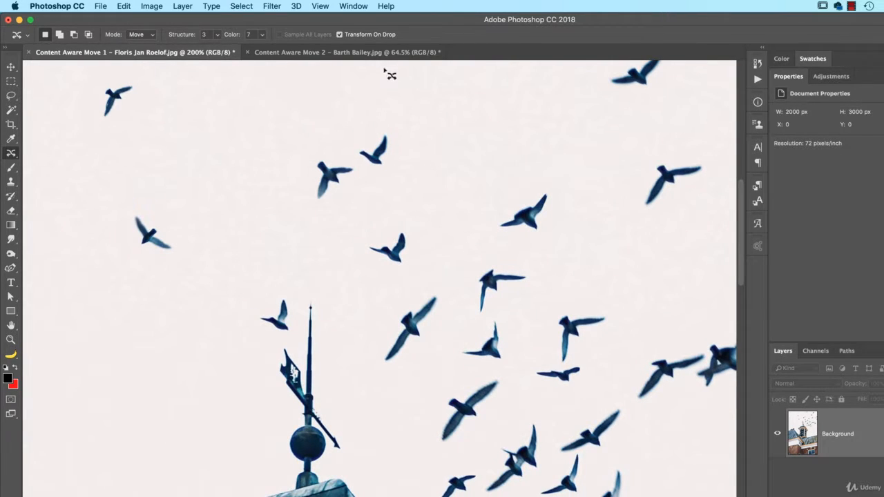
click(340, 34)
click(142, 34)
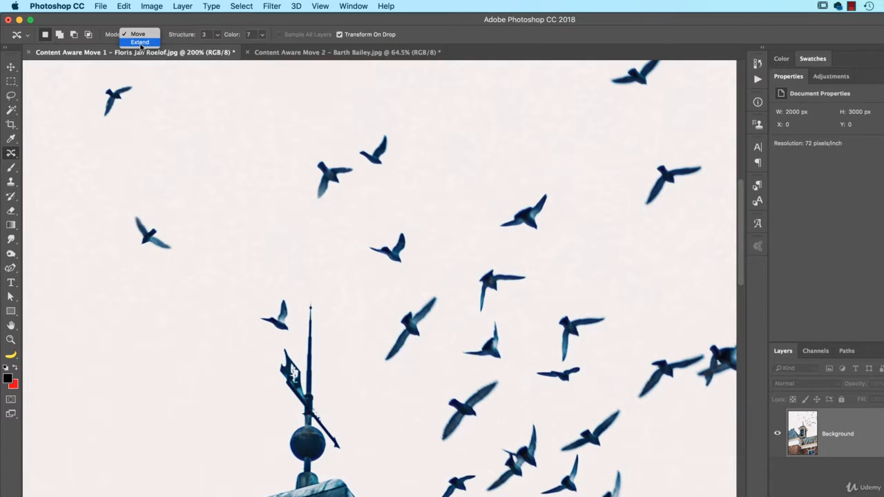
click(138, 34)
- Select the single bird below the flock's topmost right bird with a rectangular marquee and activate the Content-Aware Move tool
drag(649, 293, 488, 332)
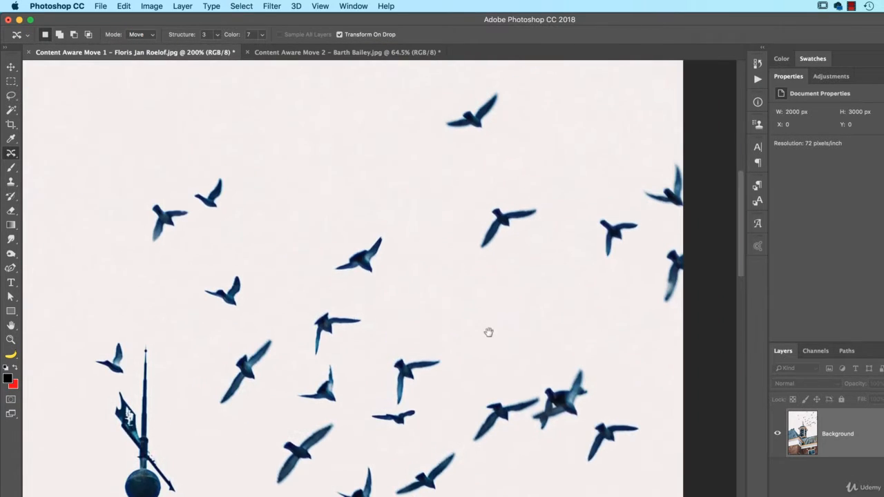
key(m)
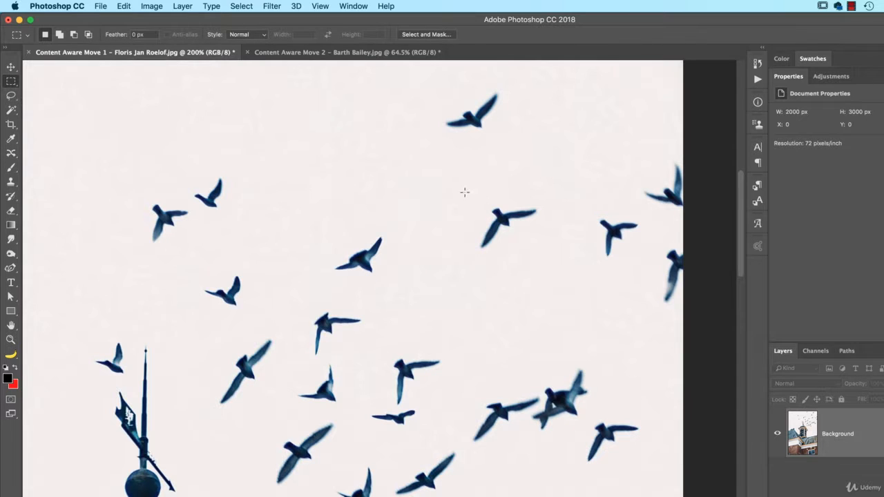
drag(465, 191, 544, 263)
key(super+d)
click(10, 153)
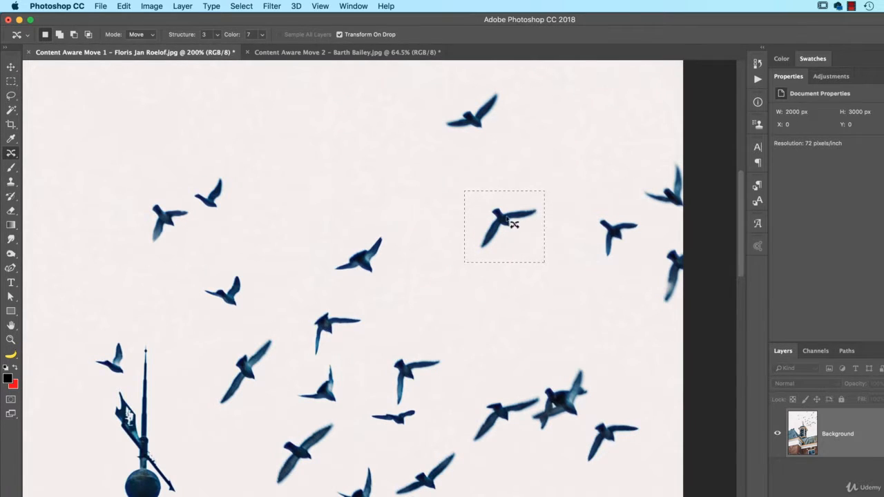
- Content-aware move the marquee-selected bird into the open upper-left sky, rotate and shrink it, commit, and deselect
drag(513, 223, 314, 136)
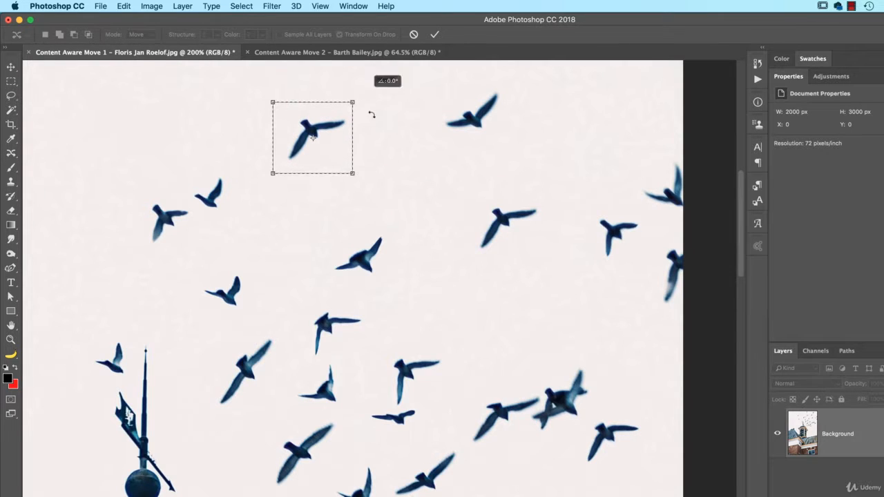
drag(372, 115, 310, 191)
drag(363, 136, 313, 138)
key(Return)
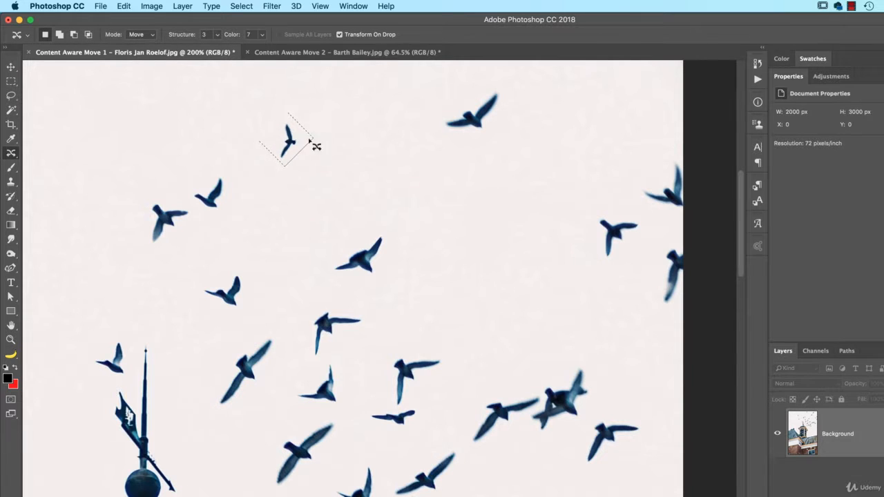
key(super+h)
key(super+h)
key(super+d)
- Clear the selection around the bird in the middle of the flock and add a new empty layer above the Background
mouse_move(398, 228)
mouse_down()
mouse_move(329, 241)
mouse_move(332, 281)
mouse_move(406, 275)
mouse_move(395, 230)
mouse_up()
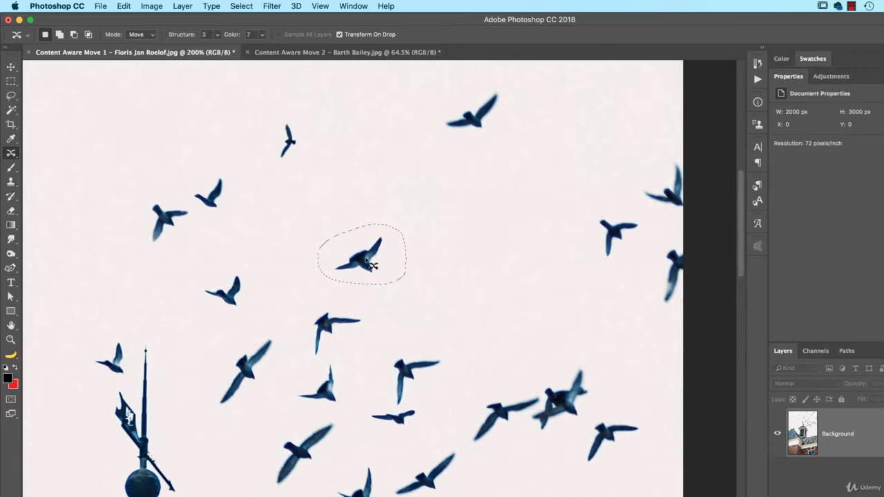
key(super+d)
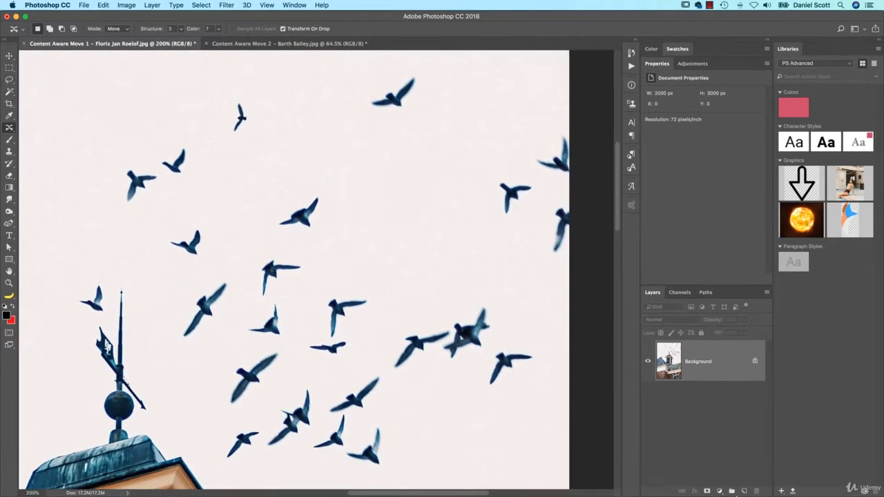
click(744, 492)
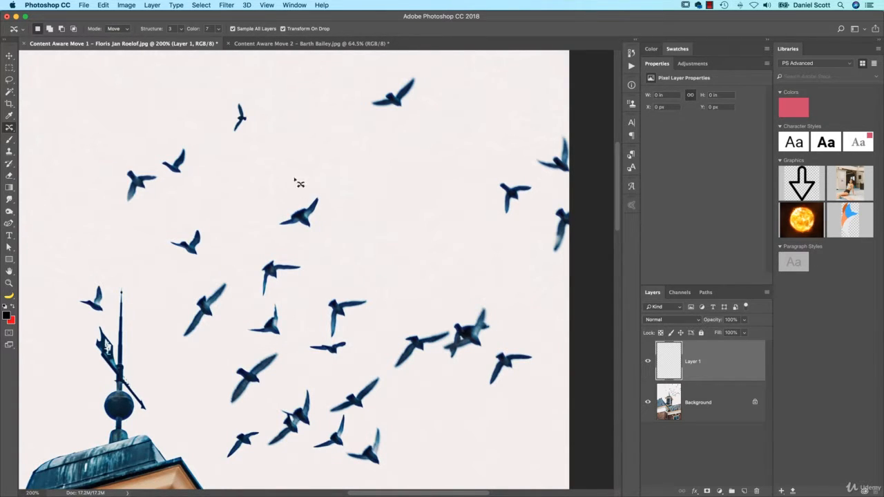
- With Sample All Layers on, content-aware move the middle bird up and right onto Layer 1, rotate and shrink it, and deselect
mouse_move(314, 191)
mouse_down()
mouse_move(335, 233)
mouse_move(304, 195)
mouse_up()
drag(314, 223, 439, 178)
drag(476, 144, 437, 183)
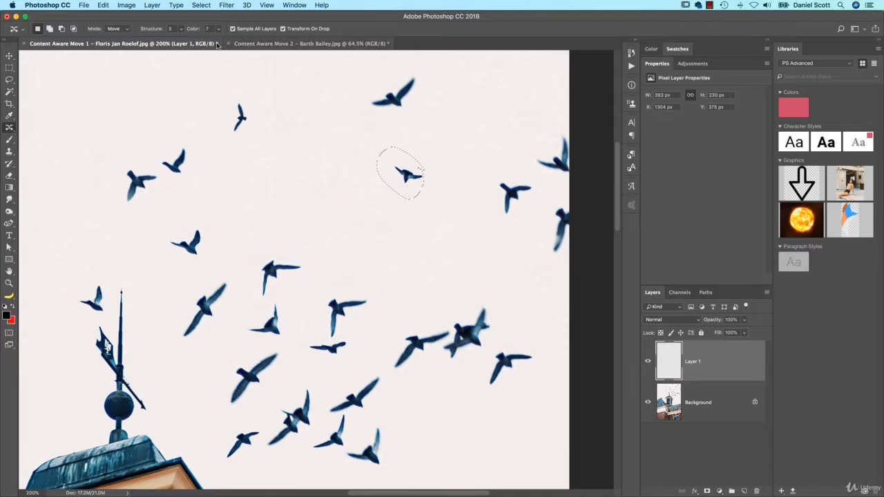
click(362, 29)
key(super+d)
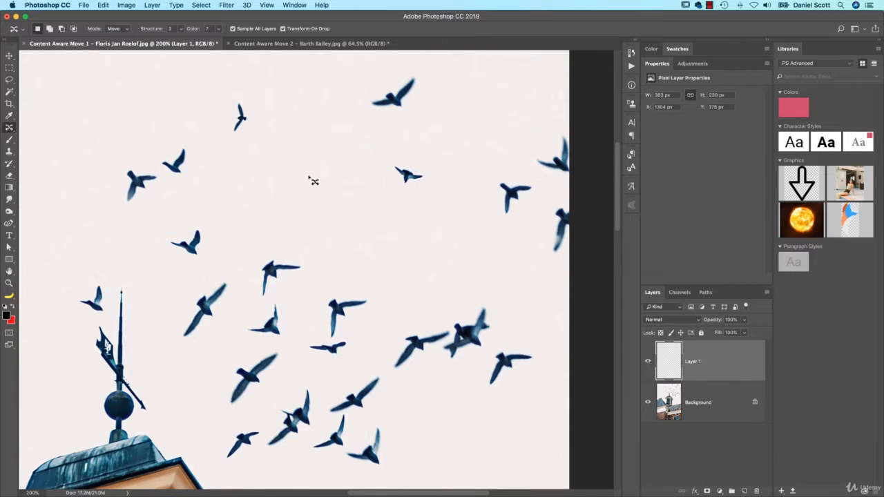
- Toggle the visibility of the Background and Layer 1 to examine what the move placed on the new layer
click(648, 404)
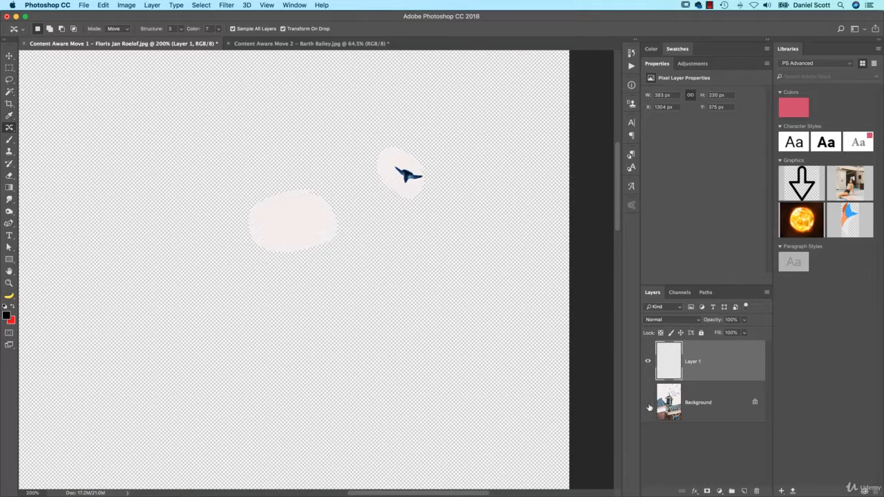
click(648, 401)
click(647, 361)
click(647, 361)
click(648, 362)
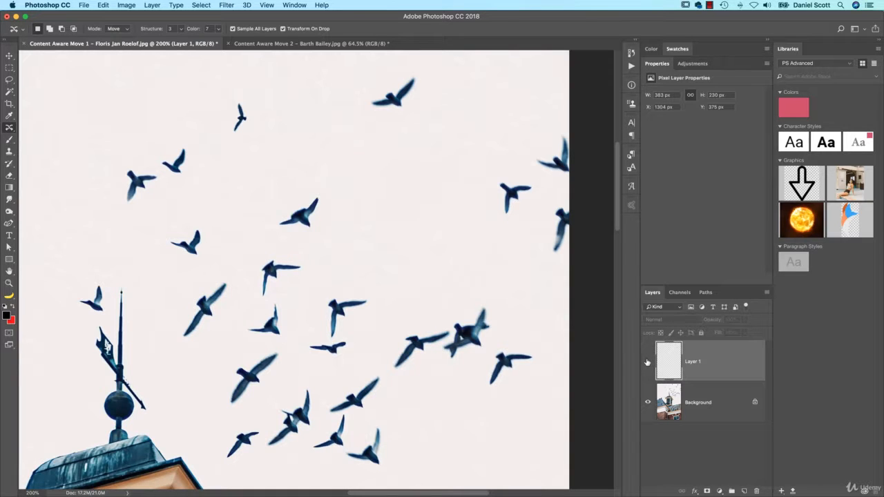
click(647, 361)
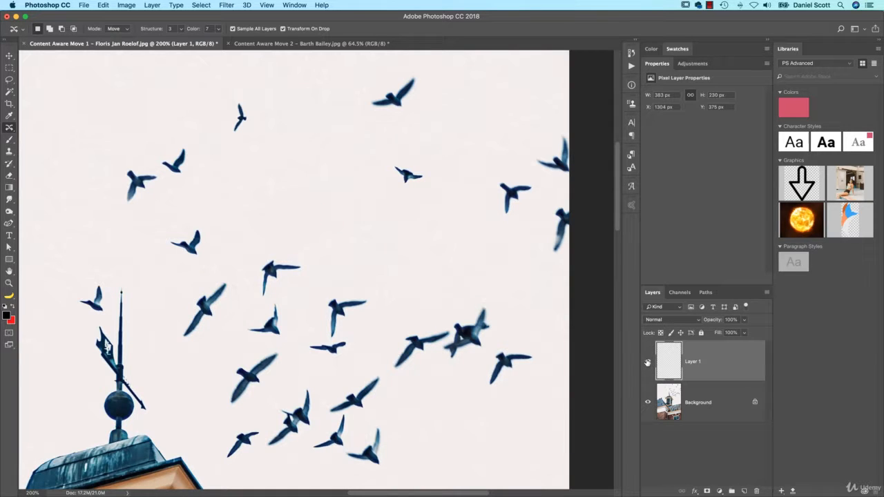
- In the Content Aware Move 2 sunset image, content-aware move the bird above the sun to the right-hand sky, rotating and shrinking it
click(274, 44)
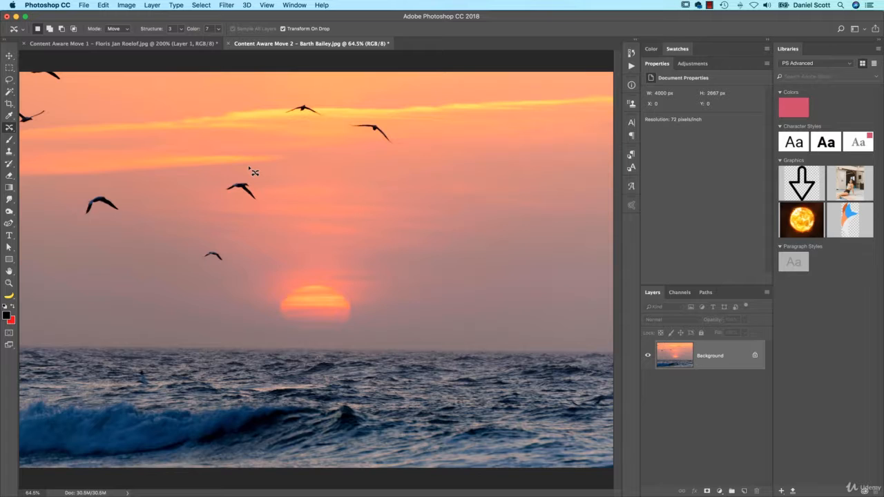
click(148, 45)
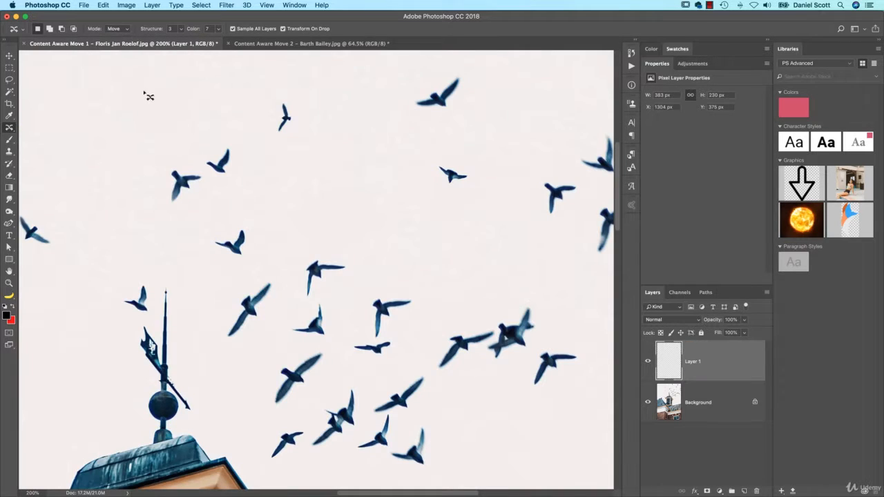
click(271, 45)
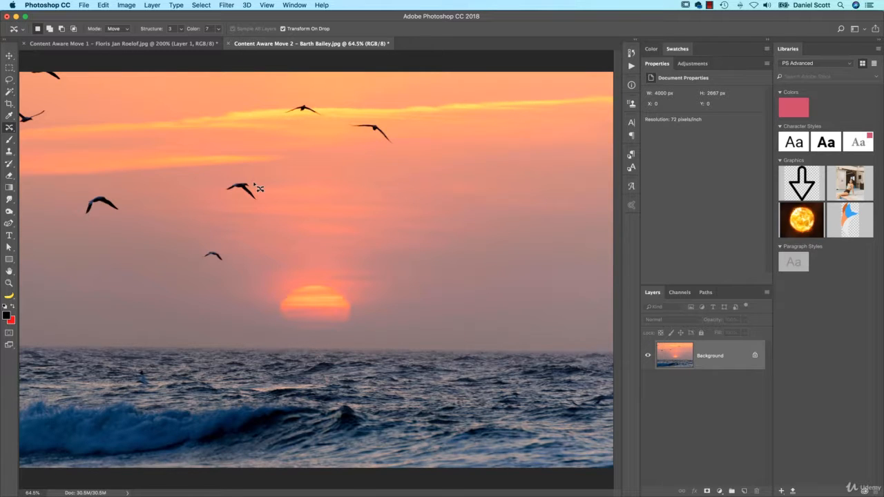
mouse_move(261, 184)
mouse_down()
mouse_move(223, 195)
mouse_move(251, 213)
mouse_move(270, 205)
mouse_move(259, 183)
mouse_move(450, 261)
mouse_move(520, 281)
mouse_up()
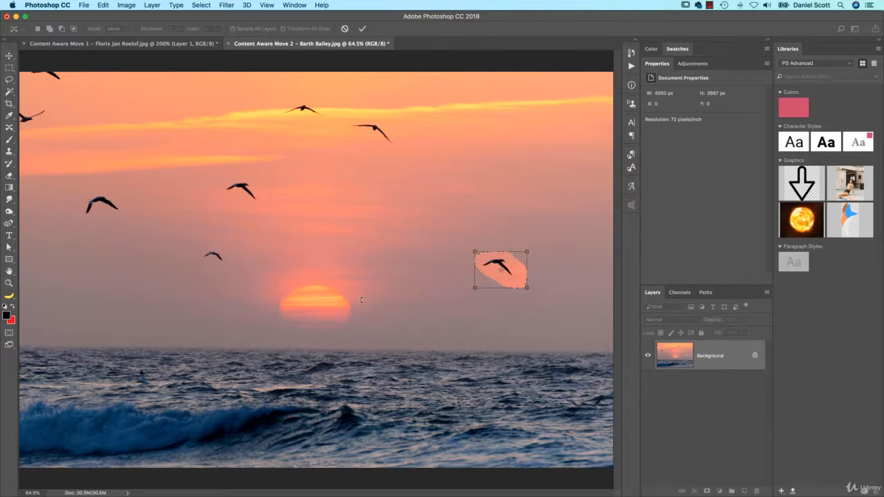
drag(548, 248, 512, 269)
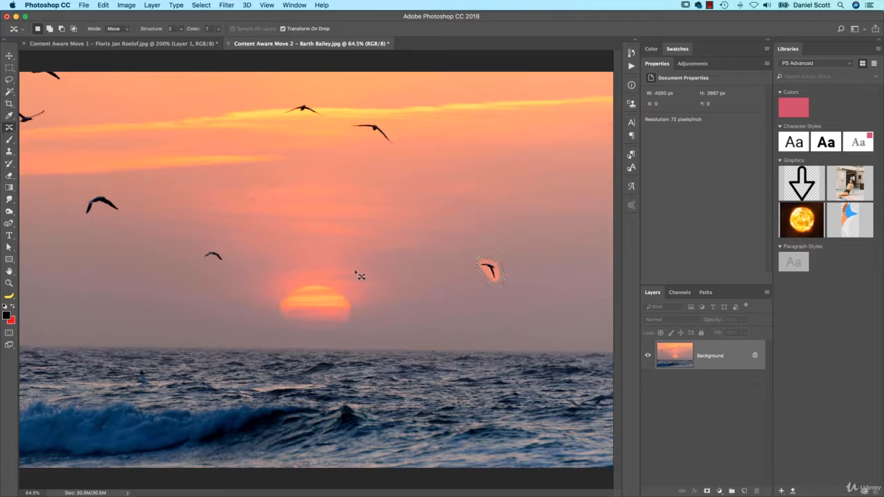
- Try different Structure and Color settings on the content-aware moved bird, ending with Structure 6 and Color 10
click(180, 29)
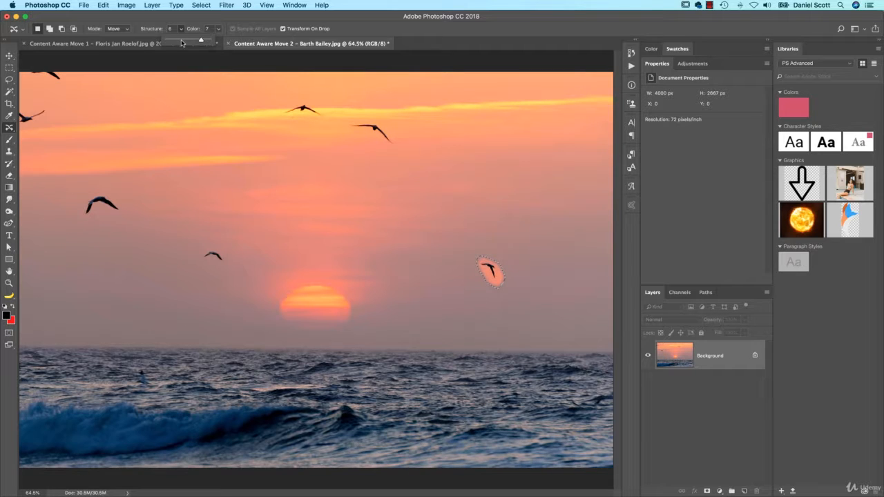
click(172, 40)
click(219, 29)
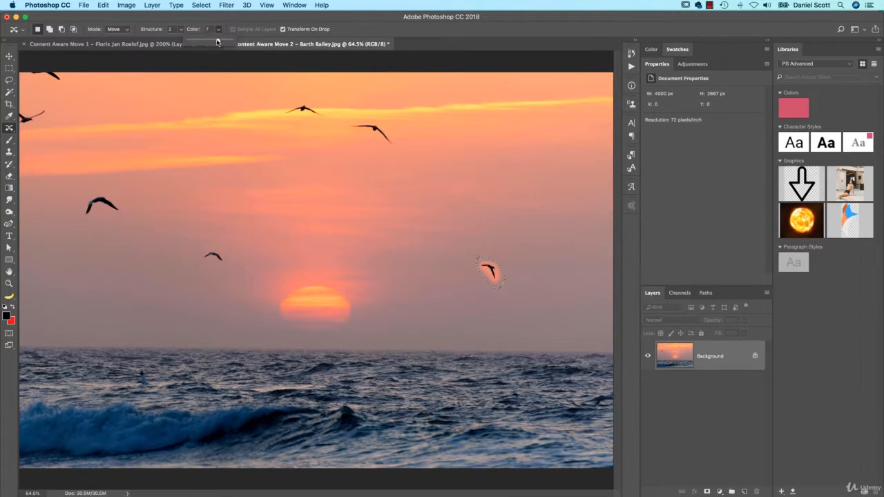
drag(217, 42, 196, 42)
drag(208, 40, 193, 41)
drag(229, 43, 208, 40)
click(181, 29)
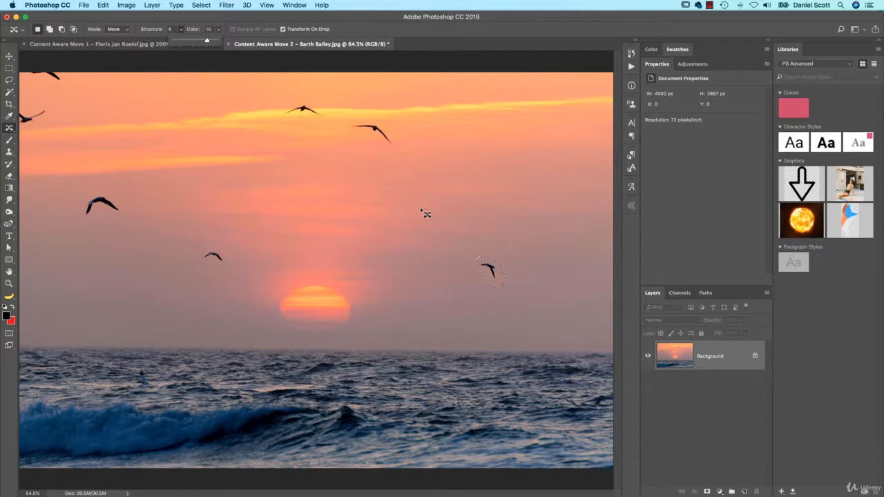
click(426, 217)
key(super+plus)
key(super+plus)
key(super+plus)
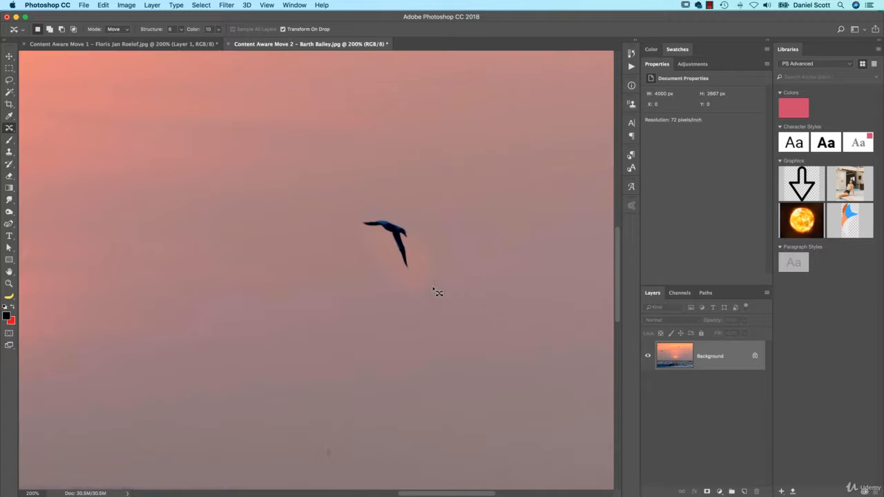
- Undo the content-aware move of the bird above the sun and clear the selection around it
key(super+minus)
key(super+minus)
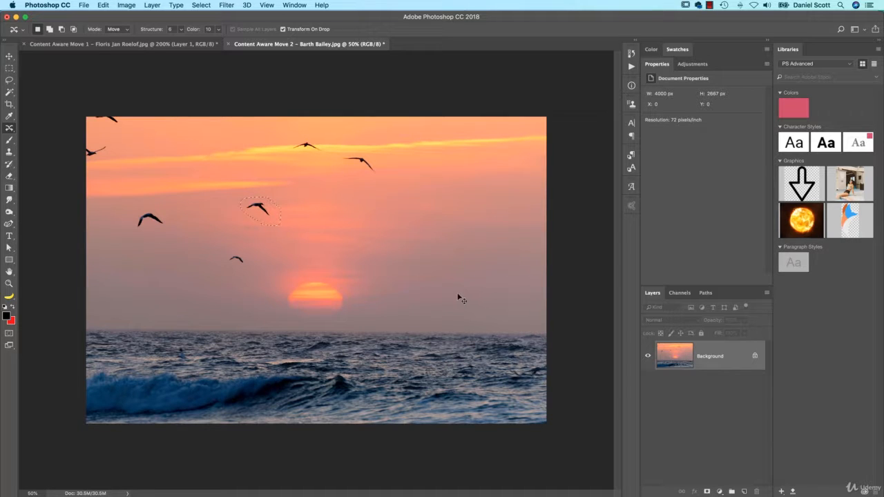
key(super+d)
- Marquee-select the bird above and left of the sun and copy it onto its own new layer
key(super+plus)
drag(297, 143, 502, 247)
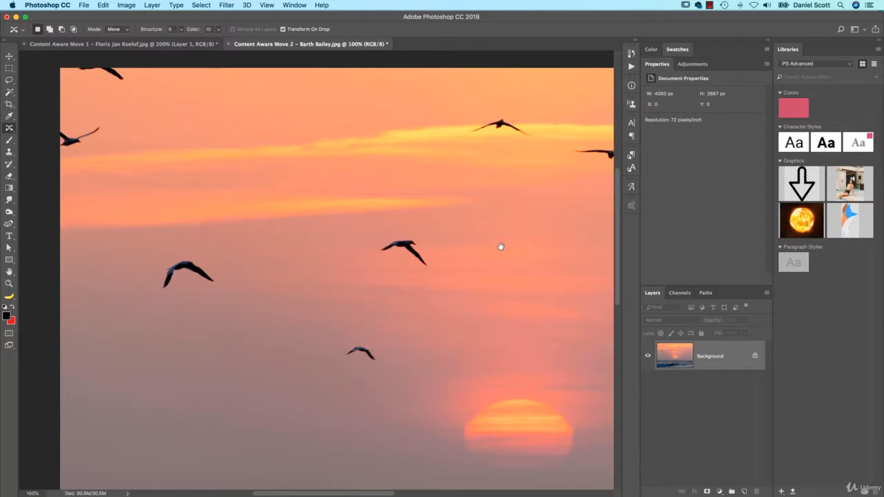
key(m)
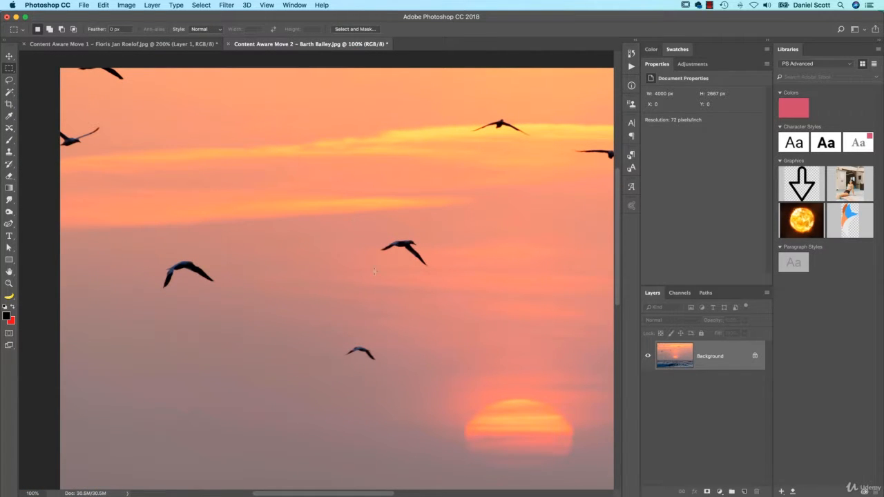
drag(373, 232, 438, 274)
key(super+j)
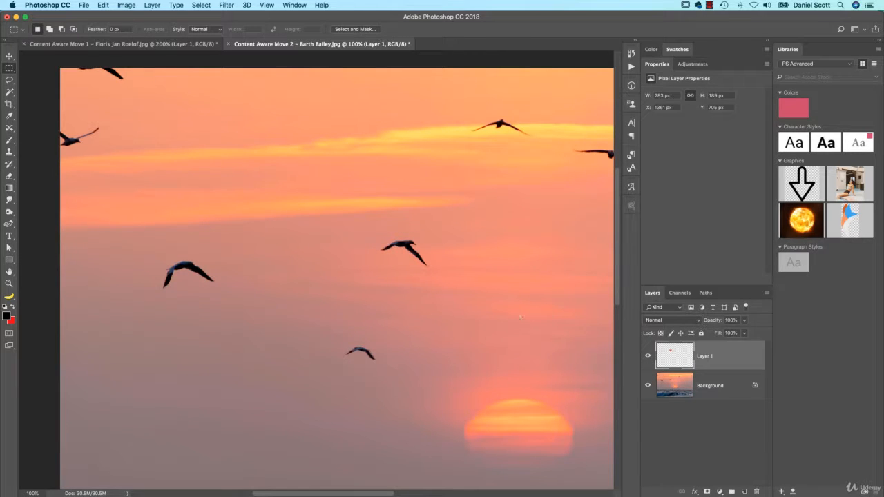
- Move the copied bird to the sky right of the sun, then rotate it counterclockwise and shrink it
key(v)
scroll(336, 223, right, 5)
scroll(336, 223, down, 3)
drag(201, 163, 565, 319)
key(super+t)
drag(500, 268, 487, 286)
key(Return)
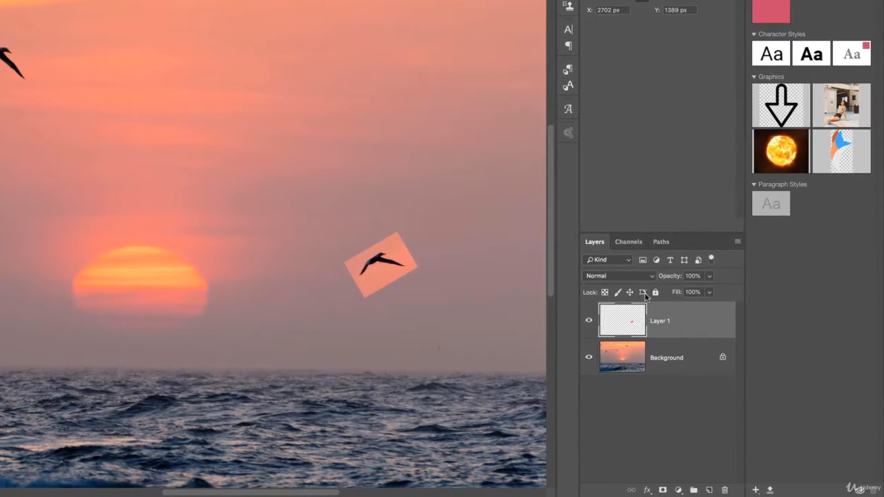
- Change Layer 1's blend mode to Darken, compare it with the following modes, and settle on Darker Color
click(603, 276)
click(600, 297)
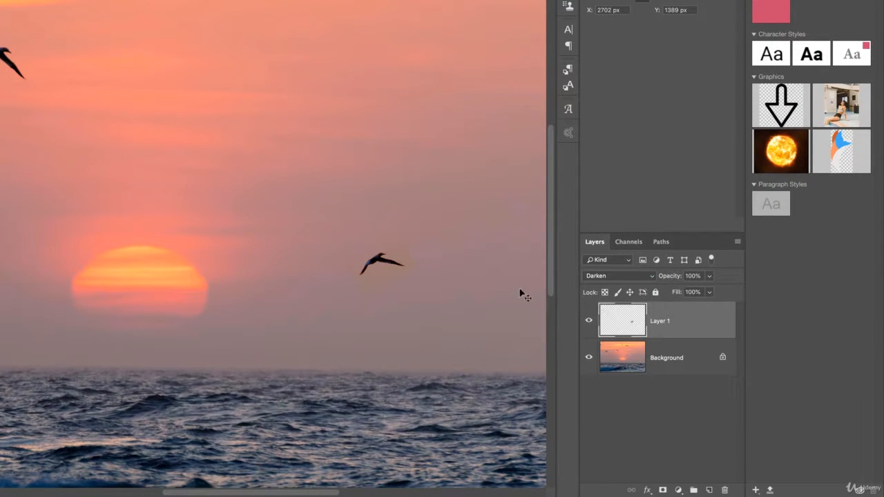
key(super+plus)
key(super+plus)
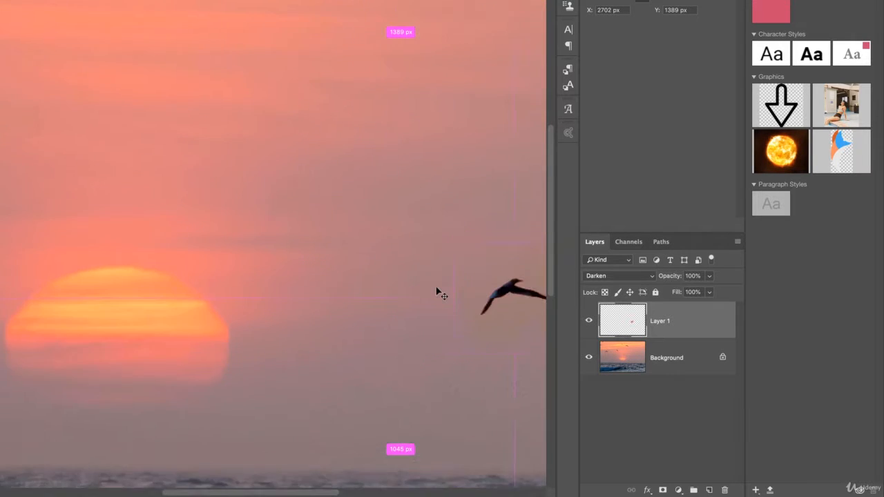
key(space)
drag(436, 289, 74, 185)
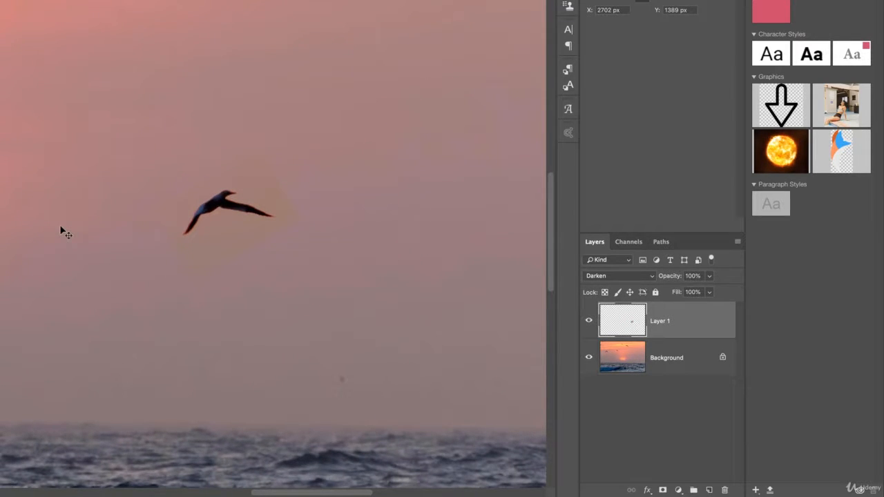
key(shift+plus)
key(shift+plus)
key(shift+plus)
key(shift+plus)
key(shift+plus)
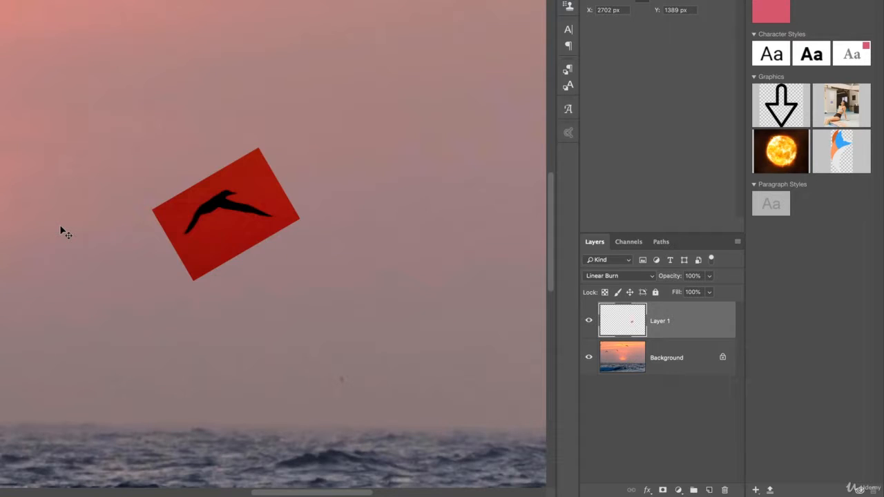
key(shift+minus)
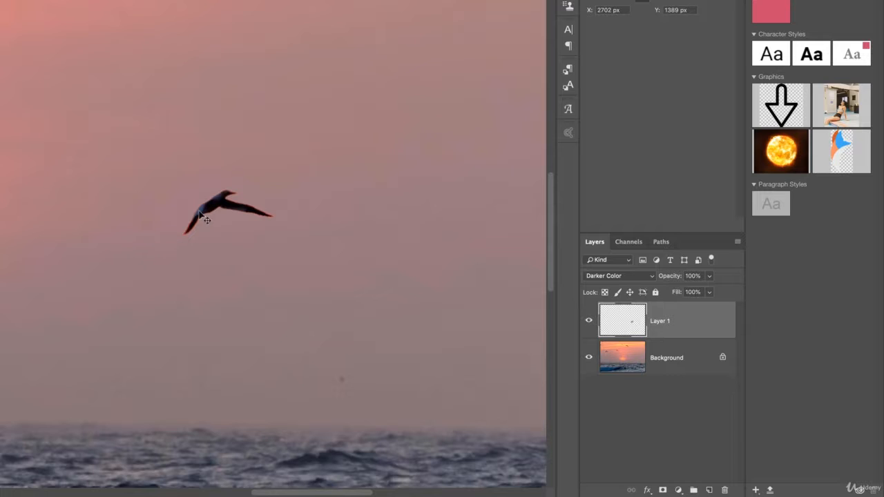
- Cycle through the remaining blend modes on Layer 1 and return to Darker Color
key(shift+plus)
key(shift+plus)
key(shift+plus)
key(shift+plus)
key(shift+plus)
key(shift+plus)
key(shift+plus)
key(shift+plus)
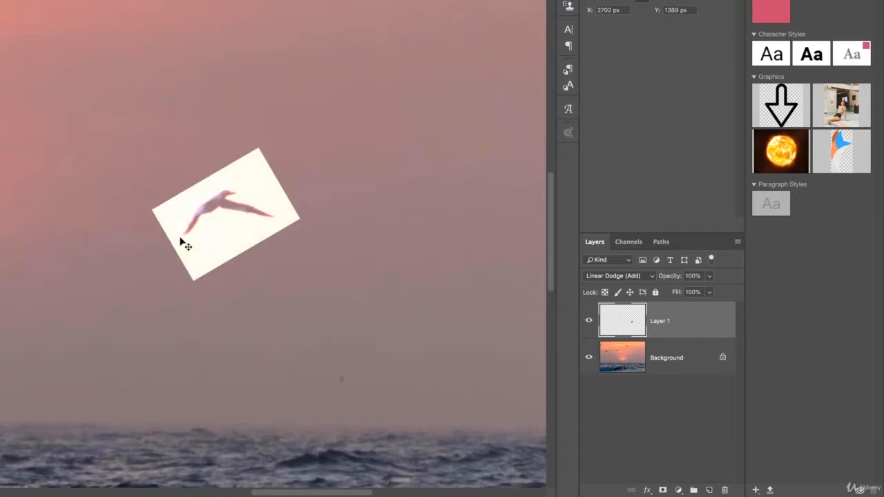
key(shift+plus)
key(shift+plus)
key(shift+plus)
key(shift+plus)
key(shift+plus)
key(shift+plus)
key(shift+plus)
key(shift+plus)
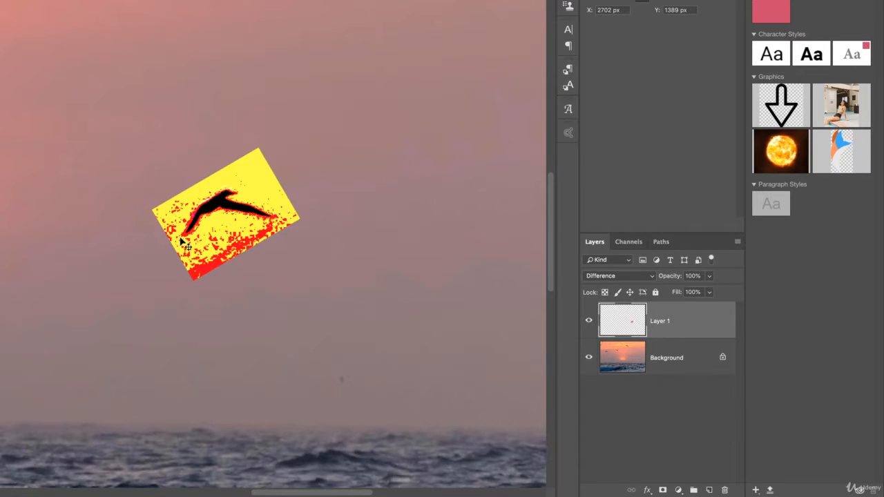
key(shift+plus)
key(shift+plus)
key(shift+plus)
key(shift+plus)
key(shift+plus)
key(shift+plus)
key(shift+plus)
key(shift+plus)
key(shift+plus)
key(shift+plus)
key(shift+plus)
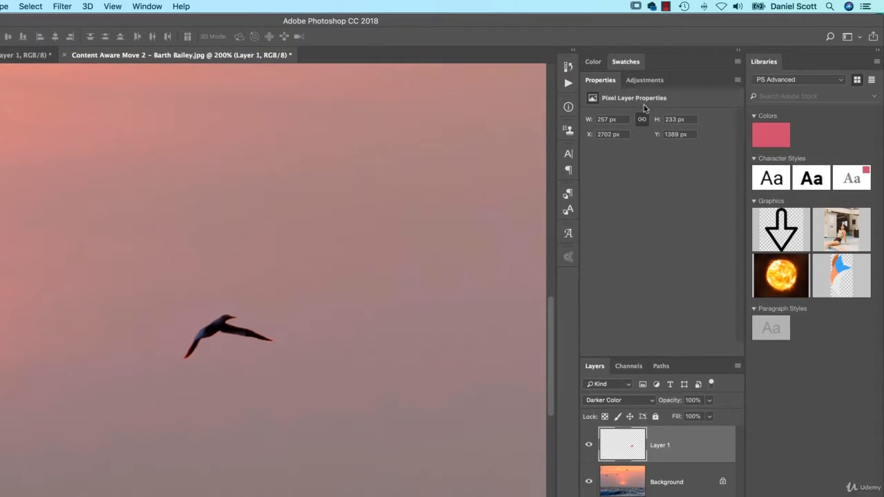
- Add a Hue/Saturation adjustment clipped to Layer 1 and set the Reds saturation to -73
click(644, 80)
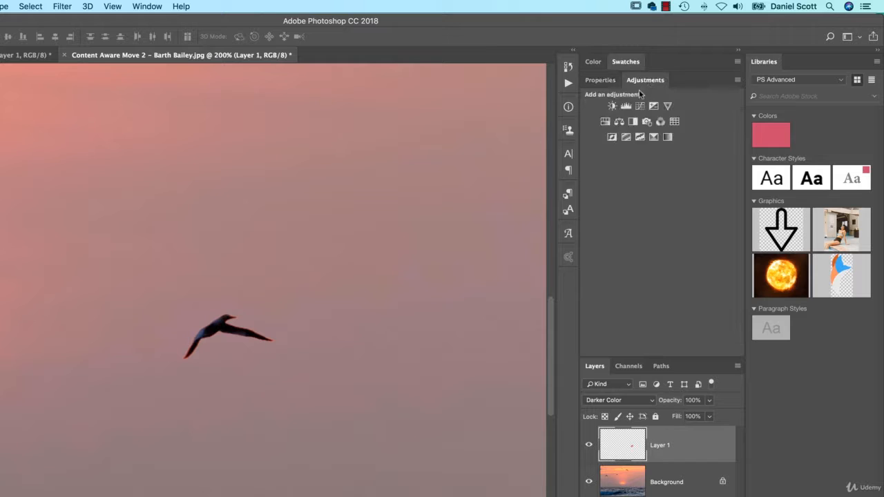
click(605, 122)
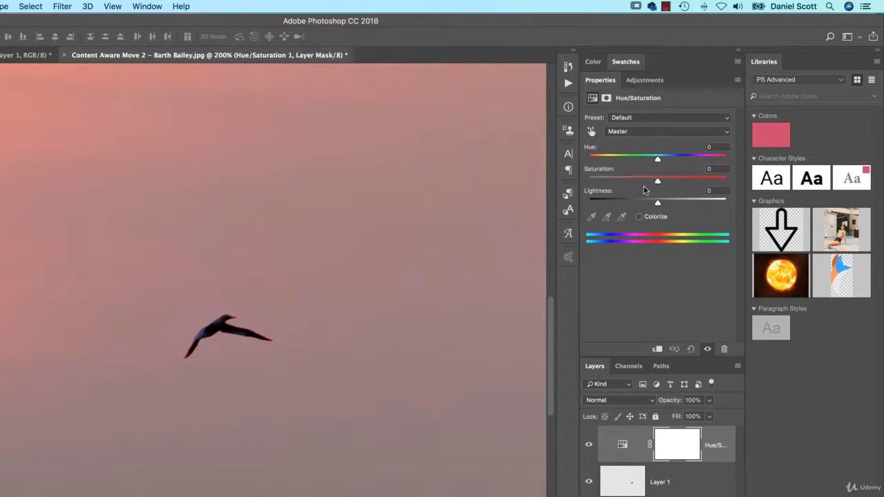
click(653, 130)
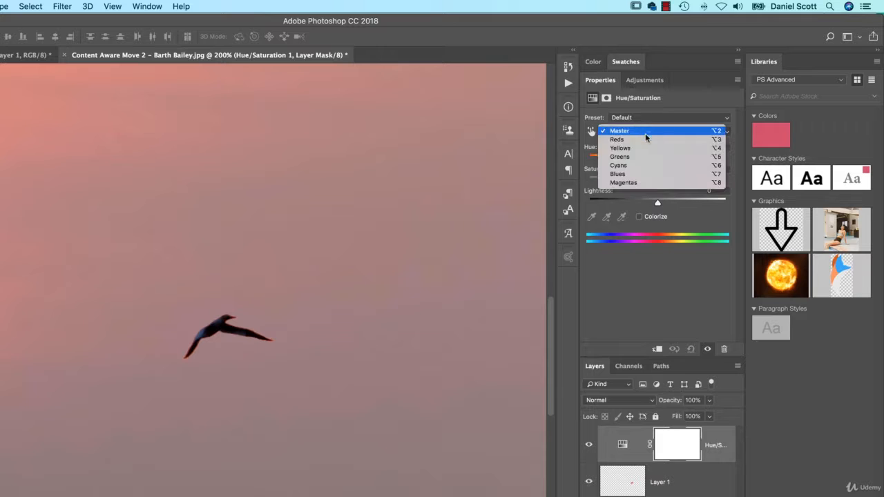
click(636, 138)
drag(658, 181, 606, 183)
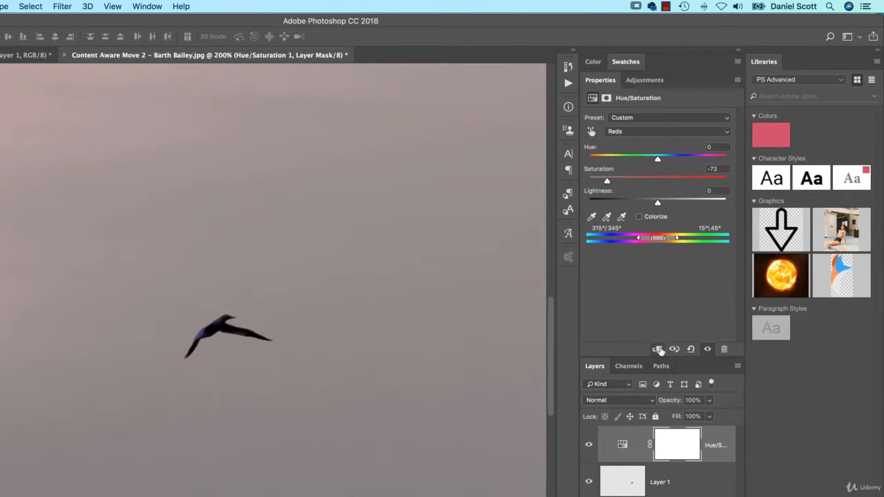
click(658, 349)
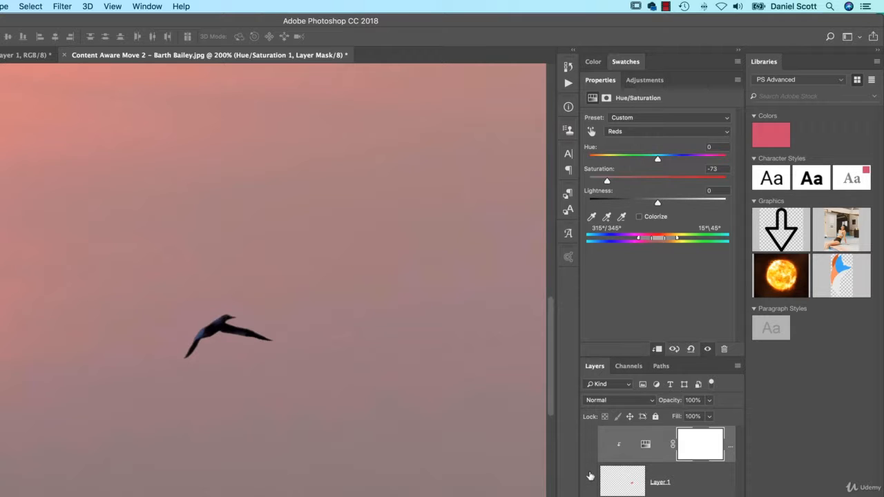
- Toggle the visibility of Layer 1 and its Hue/Saturation adjustment to examine how the bird blends into the whole image
click(589, 480)
click(588, 446)
click(710, 487)
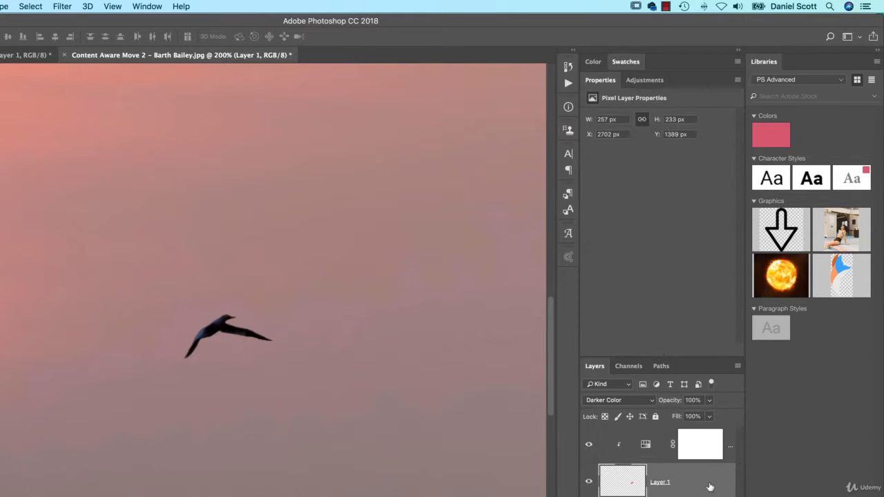
key(super+0)
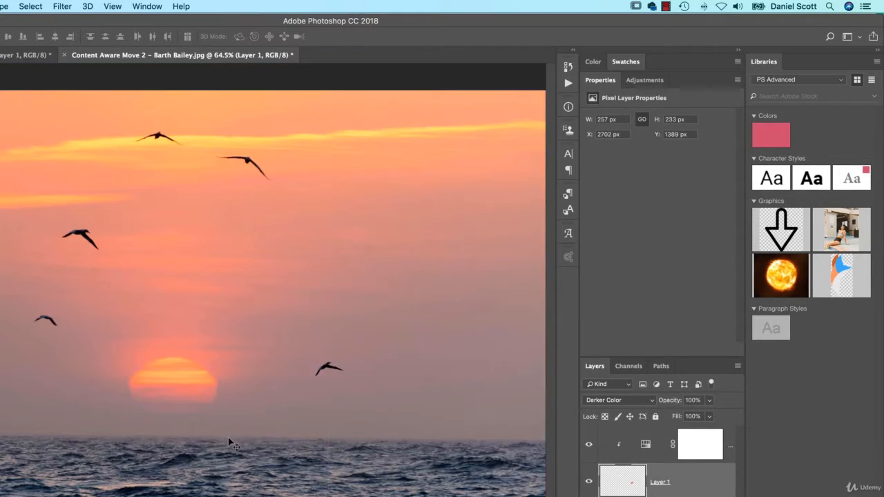
- Marquee-select the large bird at the left of the flock on the Background and copy it onto a new layer
key(m)
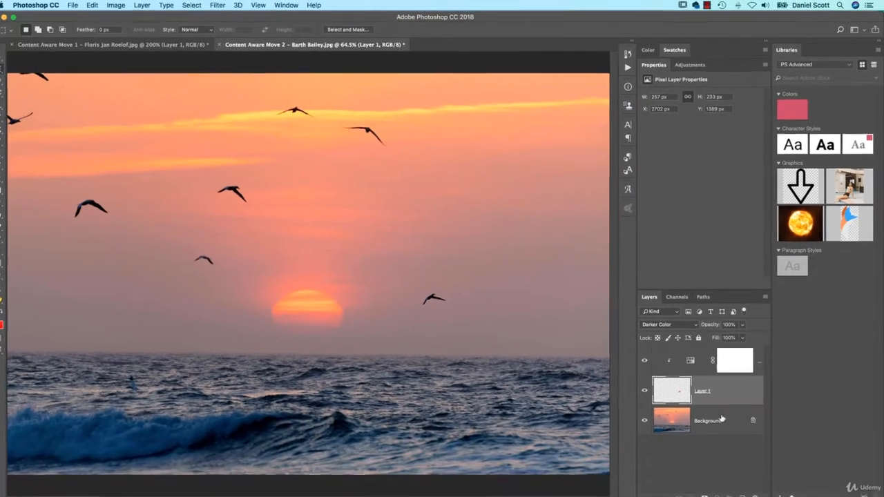
click(722, 419)
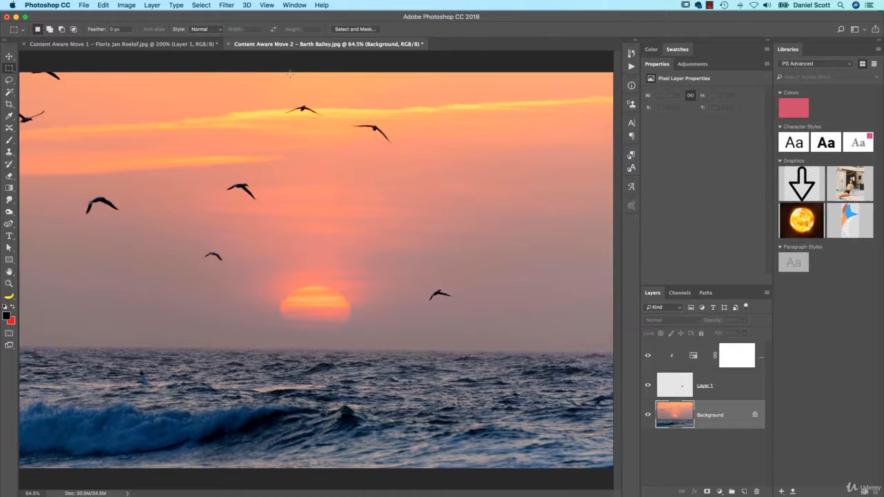
drag(77, 192, 499, 214)
key(super+c)
key(super+v)
- Flip the second copied bird horizontally with a width of -93.15% and place it in the sky above the first copy
key(v)
key(super+t)
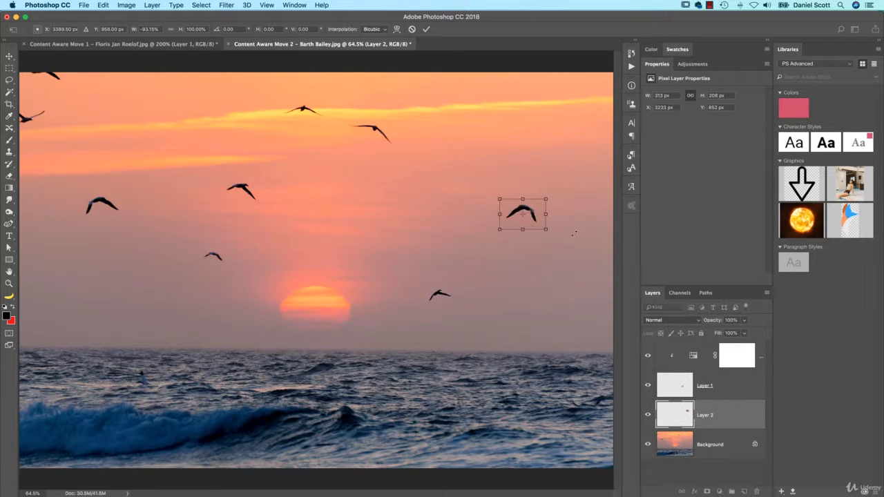
key(Return)
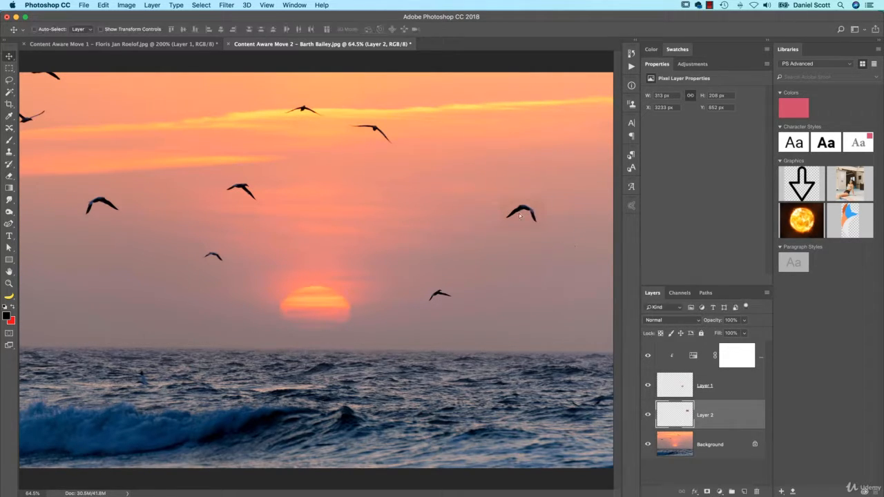
drag(546, 204, 480, 212)
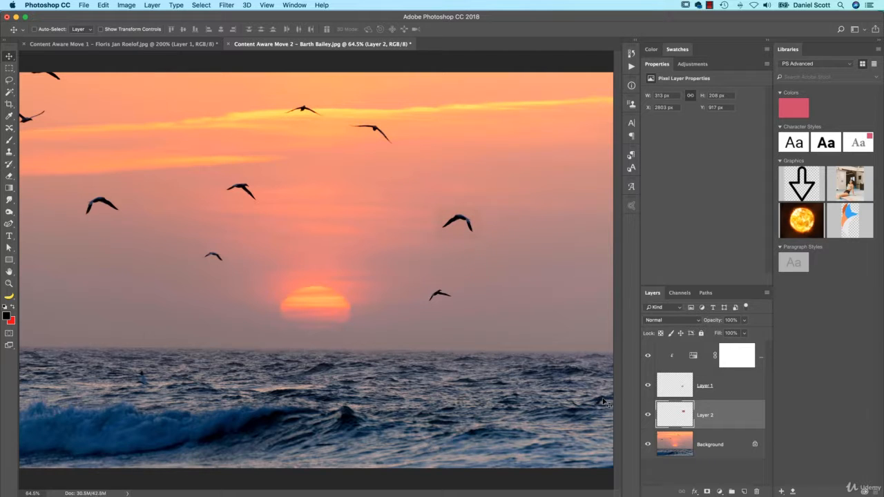
- Hide the Background, the Hue/Saturation adjustment and Layer 1 so only Layer 2 stays shown
click(648, 444)
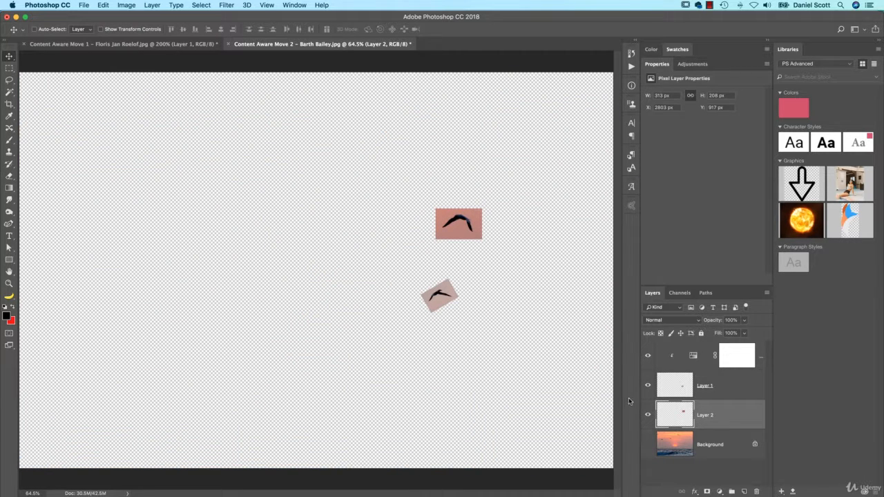
click(648, 356)
click(648, 386)
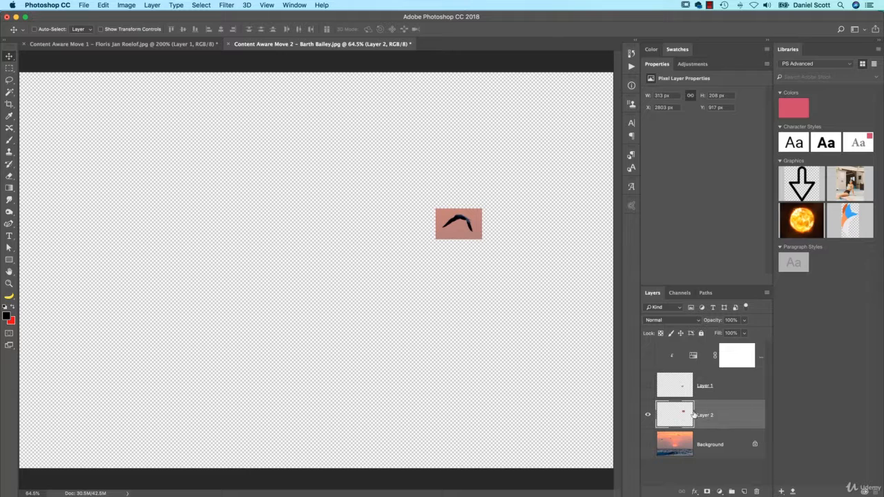
- Select the bird on Layer 2 with the Quick Selection tool and add a layer mask that hides its pink background
key(super+=)
key(super+=)
key(super+=)
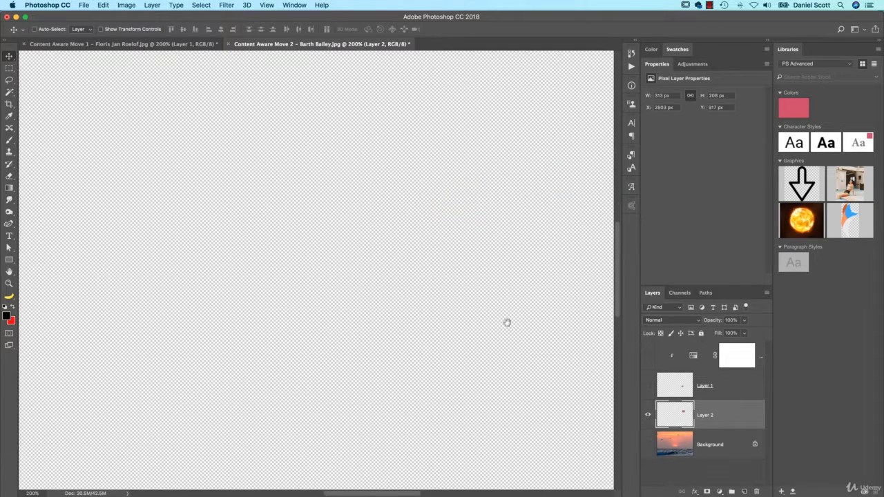
drag(533, 249, 296, 380)
drag(366, 325, 355, 333)
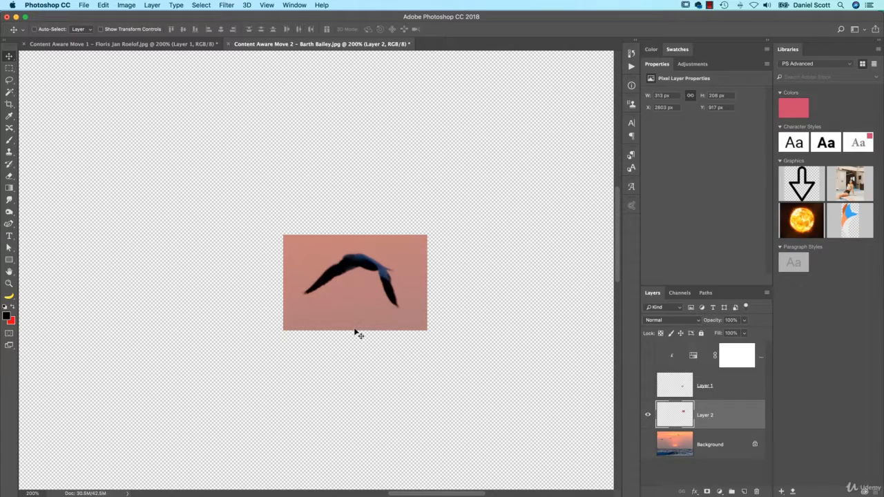
click(9, 92)
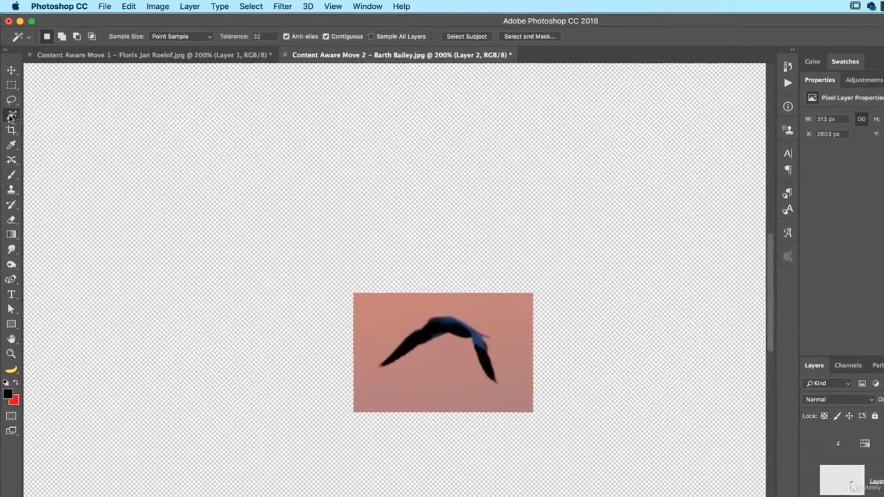
drag(11, 116, 69, 115)
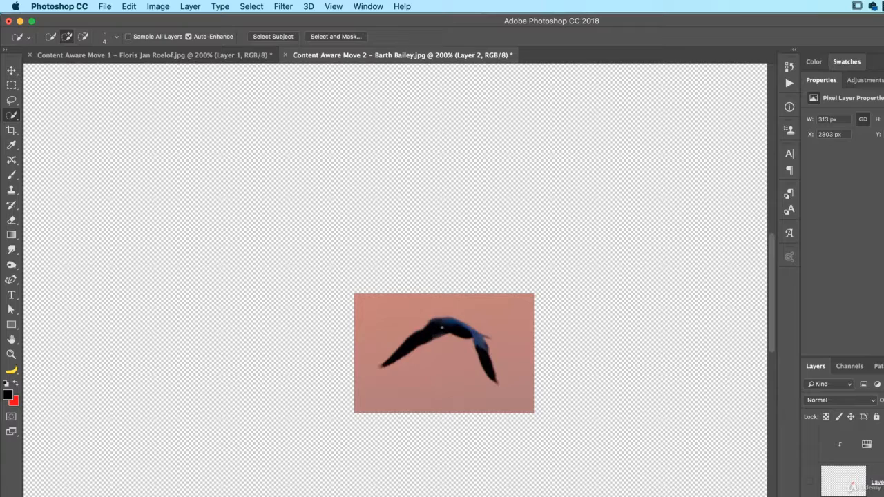
drag(442, 328, 412, 343)
drag(470, 333, 485, 362)
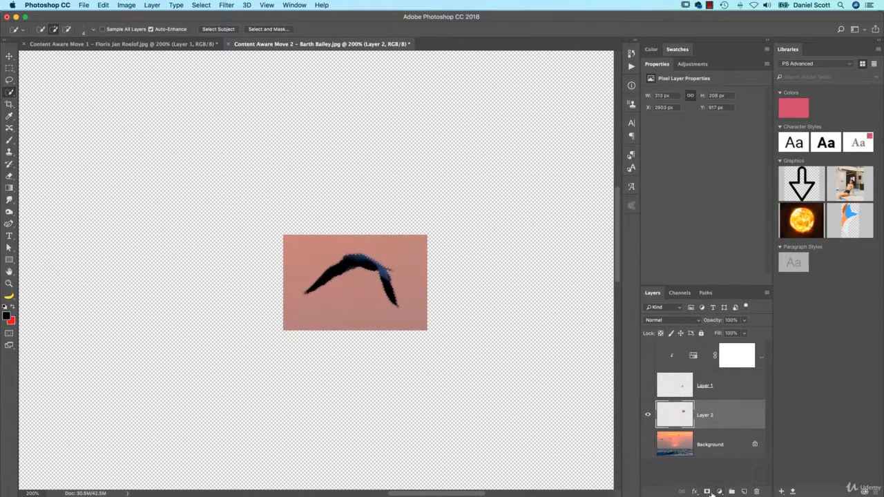
click(708, 491)
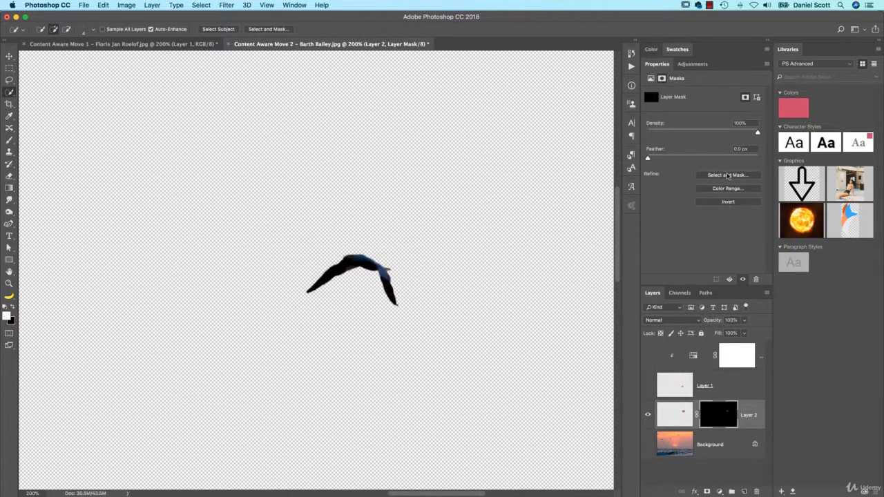
- Refine the bird's layer mask in Select and Mask with a larger edge-detection radius and an inward edge shift
click(728, 175)
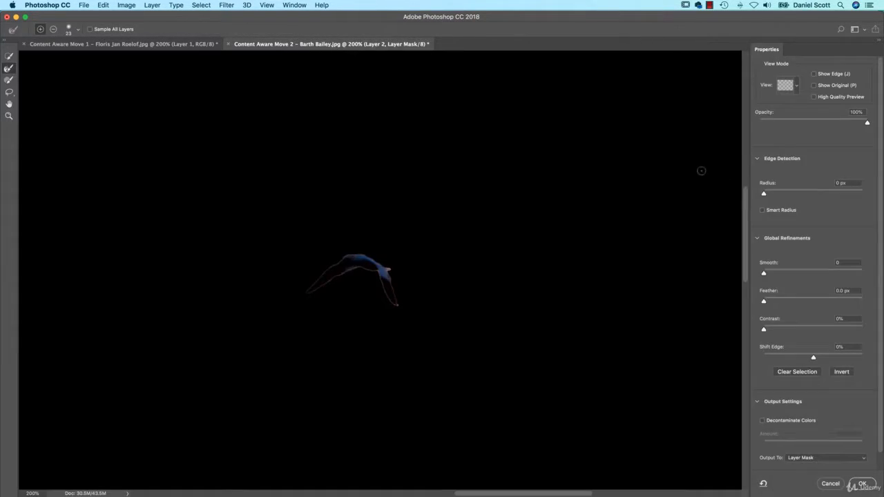
click(792, 92)
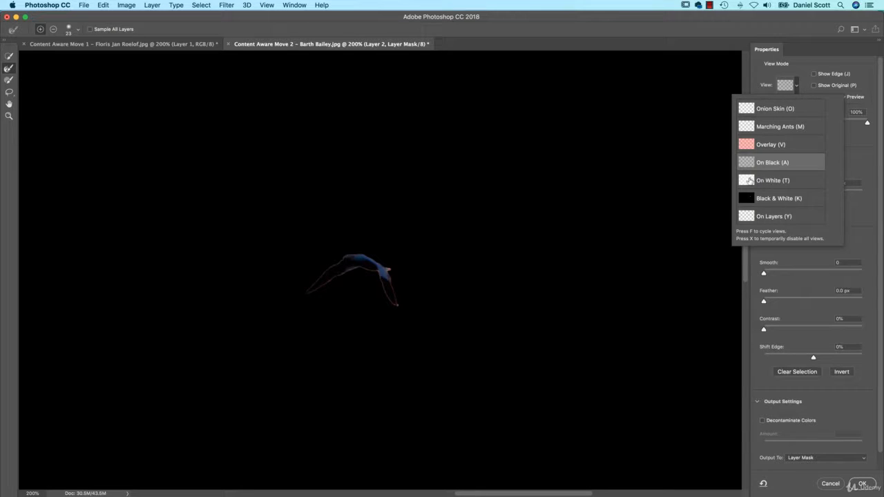
click(858, 169)
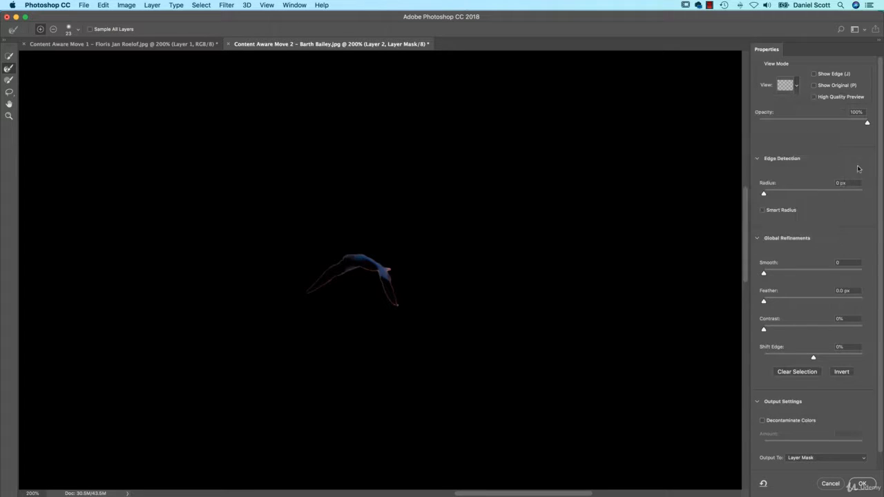
click(789, 194)
click(798, 358)
click(862, 483)
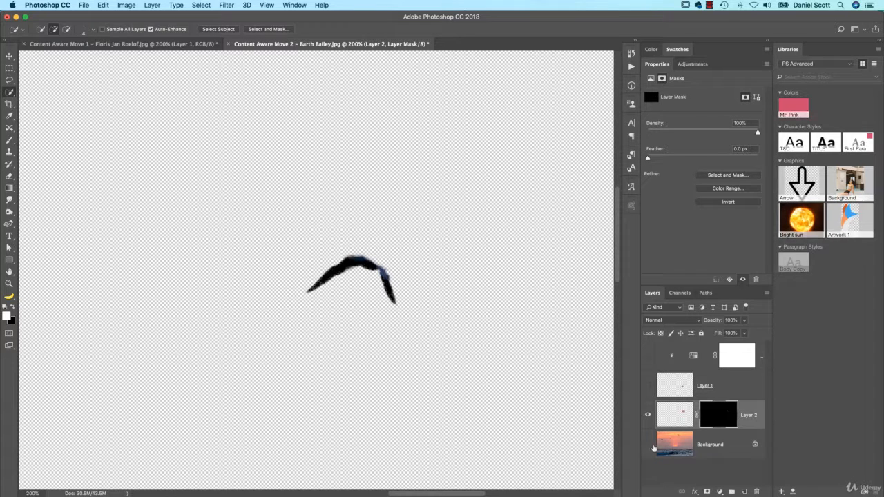
- Show the Background, Layer 1 and its Hue/Saturation adjustment again
click(647, 443)
click(648, 385)
click(648, 355)
- Disable and re-enable Layer 2's mask to compare the cut-out bird with the unmasked patch of sky
right_click(727, 407)
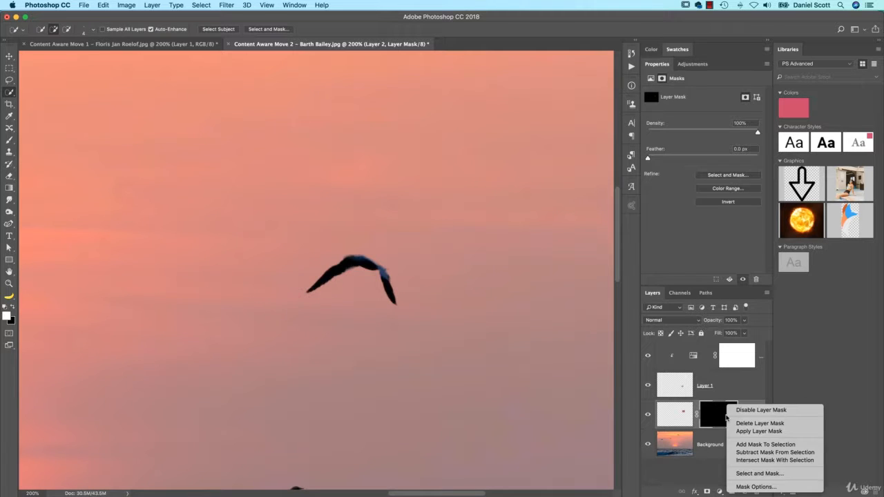
click(755, 411)
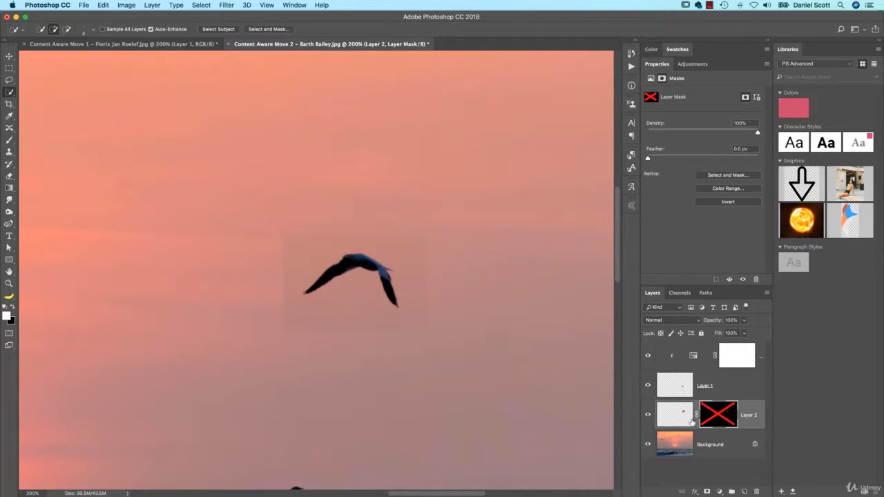
right_click(710, 408)
click(722, 411)
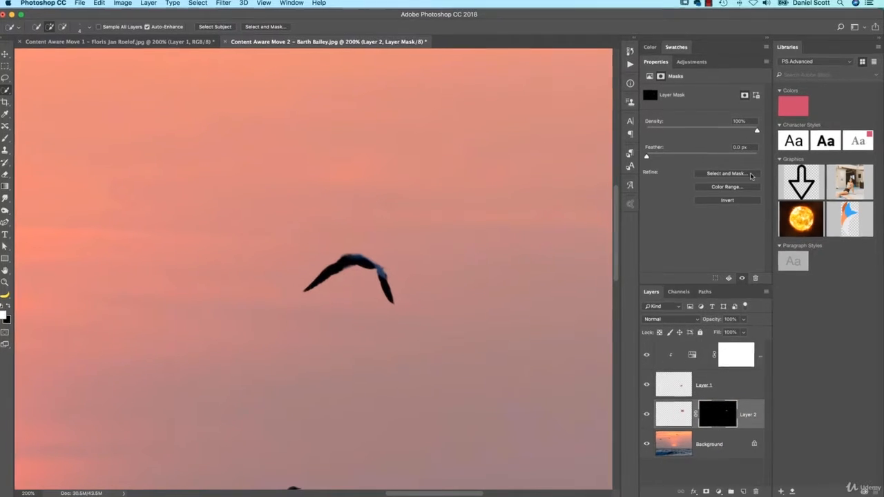
shift+click(723, 416)
shift+click(723, 416)
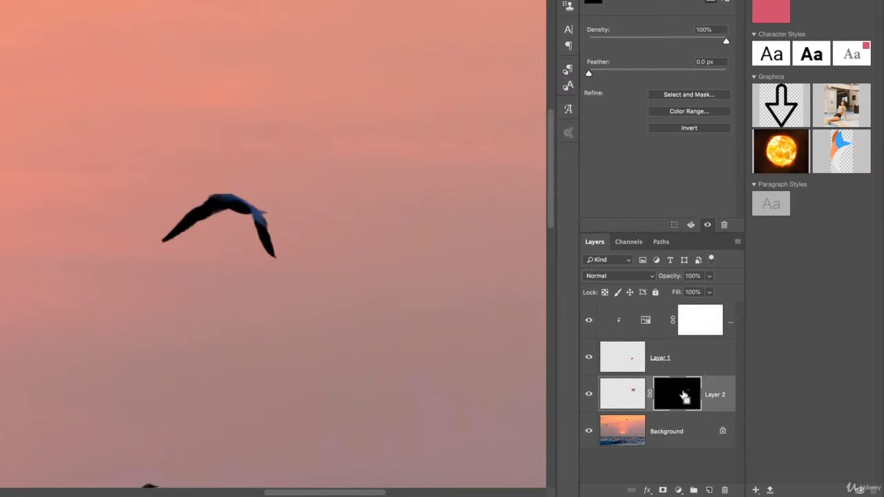
- Undo the mask refinement, then redo it with slight smoothing and Decontaminate Colors, output to a new layer with layer mask
key(super+z)
key(super+shift+z)
click(710, 96)
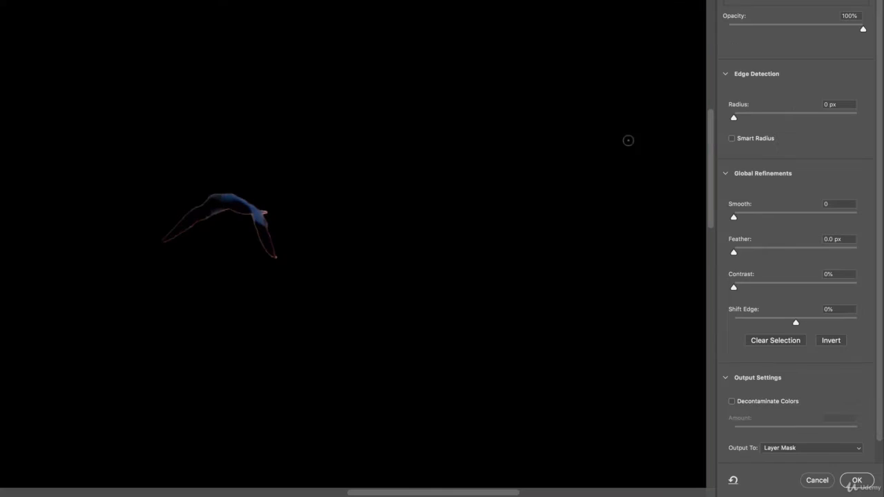
click(753, 402)
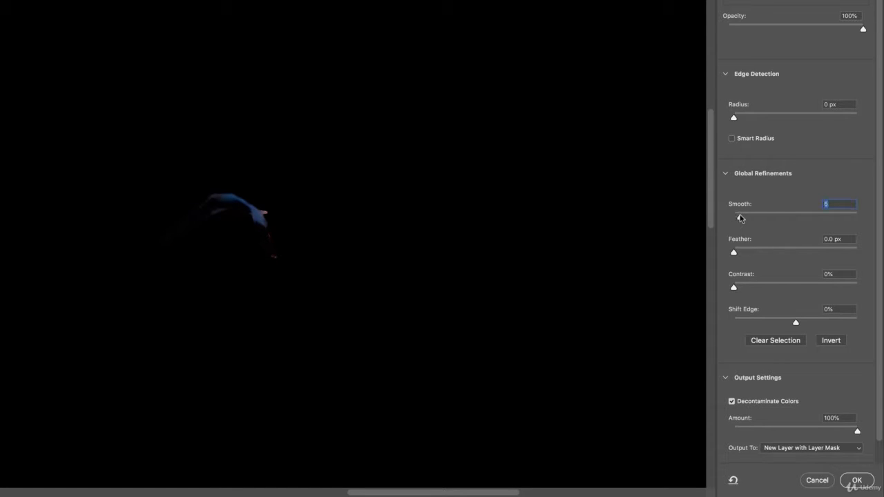
click(857, 480)
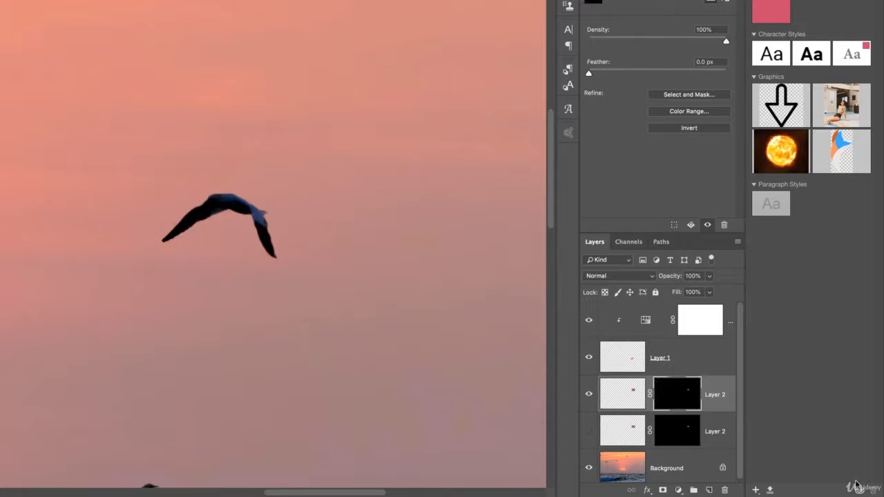
- Toggle the original Layer 2's visibility and the new copy's mask to compare how the bird is cut out
click(588, 431)
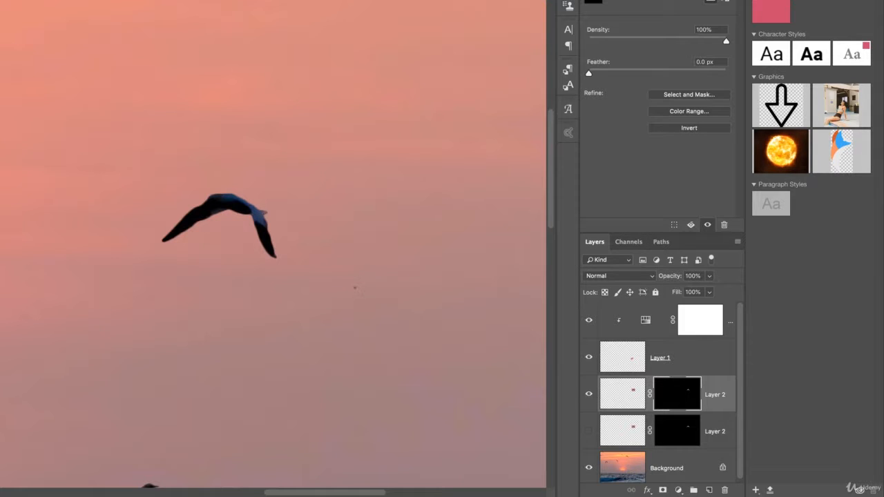
right_click(684, 399)
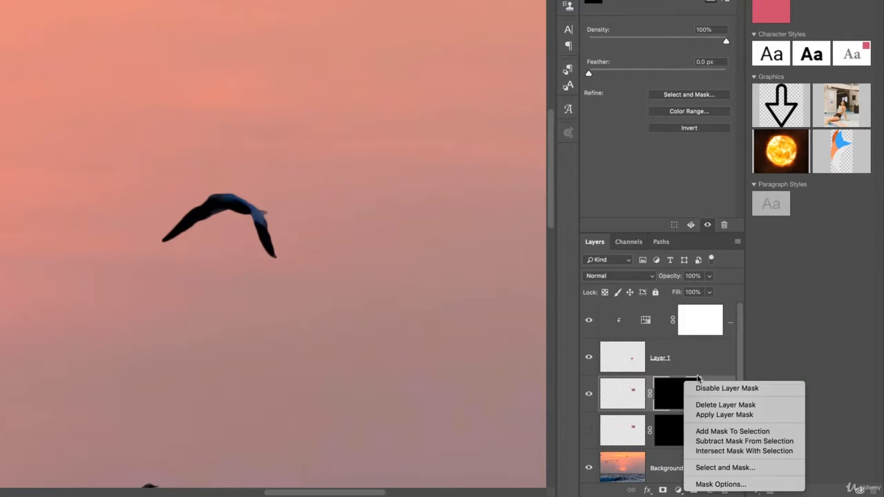
click(705, 388)
shift+click(663, 397)
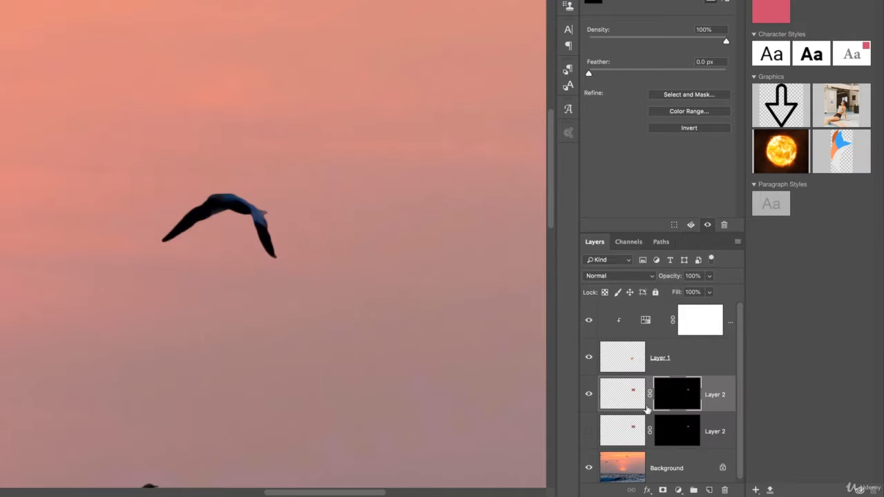
- Move the masked bird copy up and to the left in the sky, and delete the mask from the original Layer 2
drag(282, 187, 156, 113)
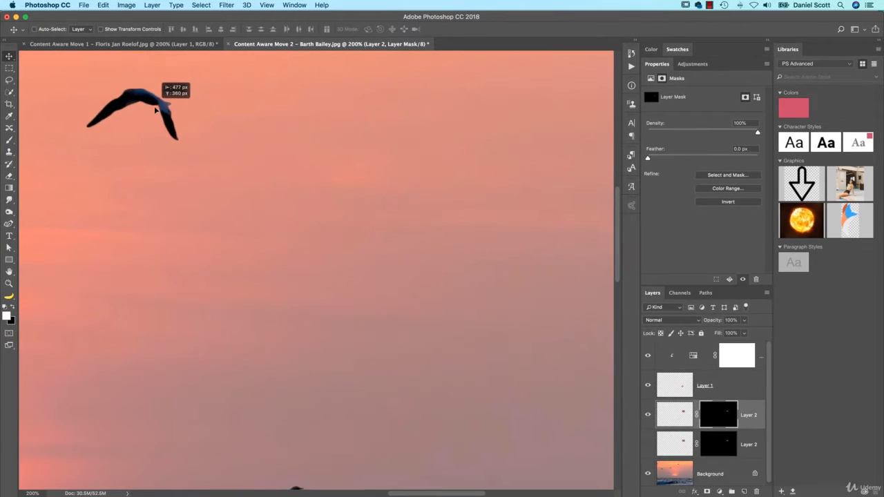
click(647, 446)
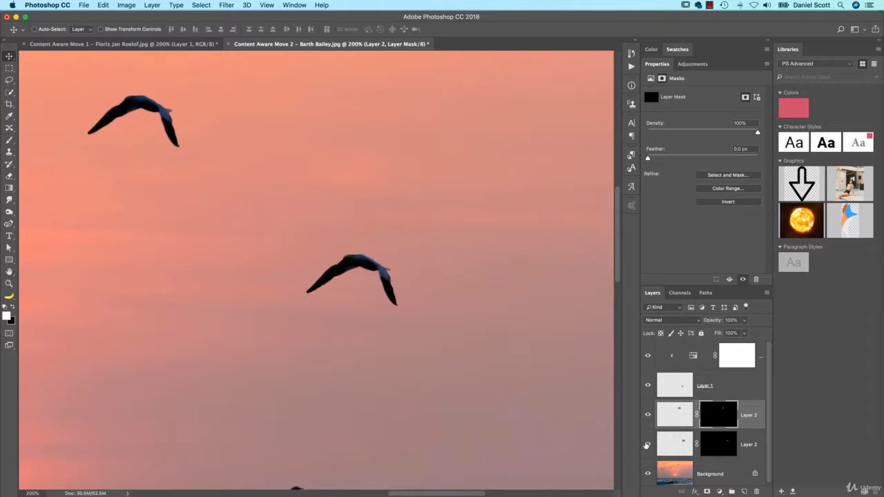
right_click(723, 440)
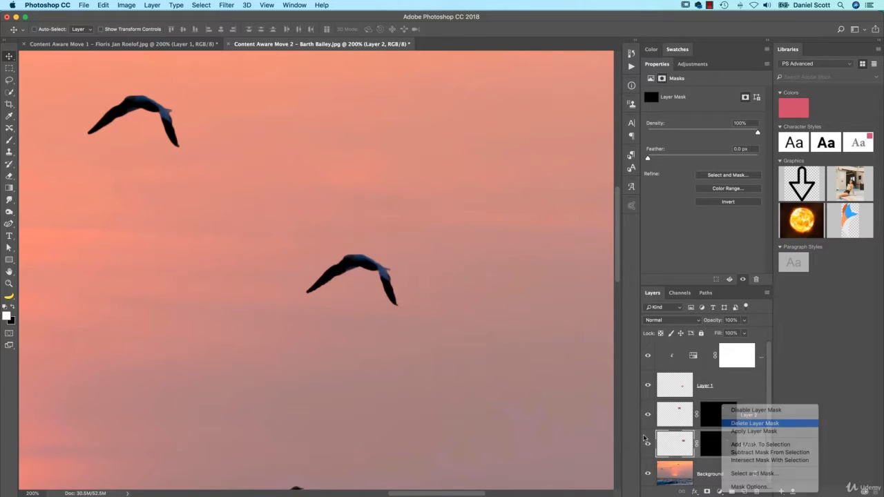
click(755, 423)
- Hide every layer except the unmasked Layer 2, then show them all again
click(647, 415)
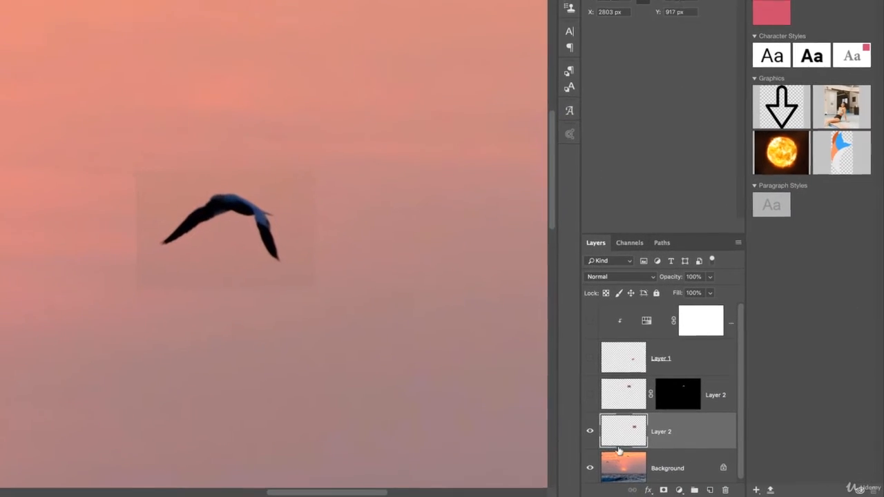
click(628, 472)
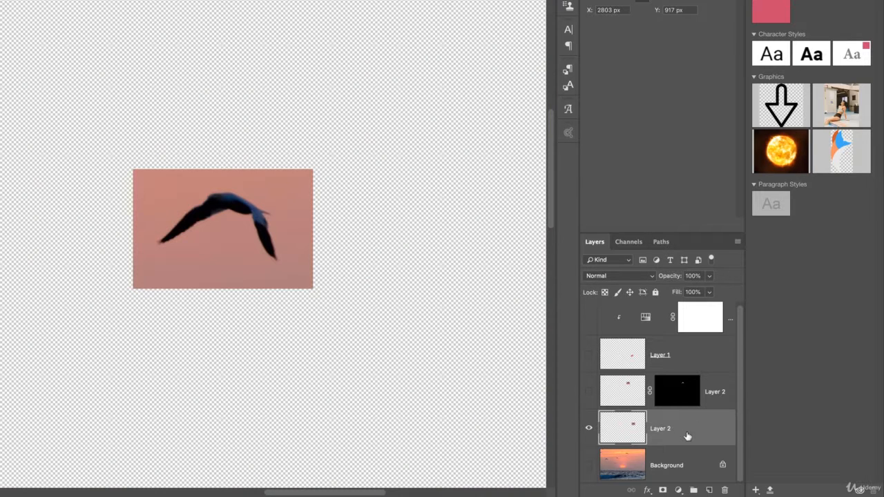
drag(588, 393, 587, 305)
click(589, 464)
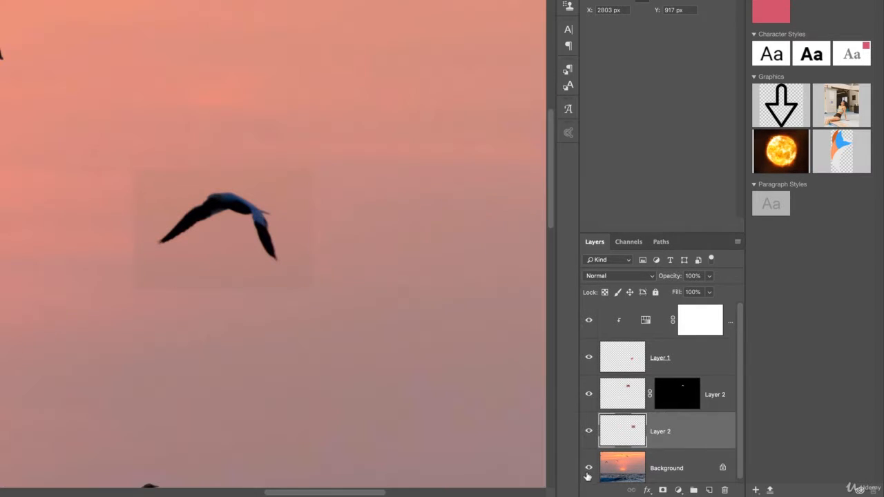
- Isolate the unmasked Layer 2 so that all other layers are hidden
alt+click(590, 433)
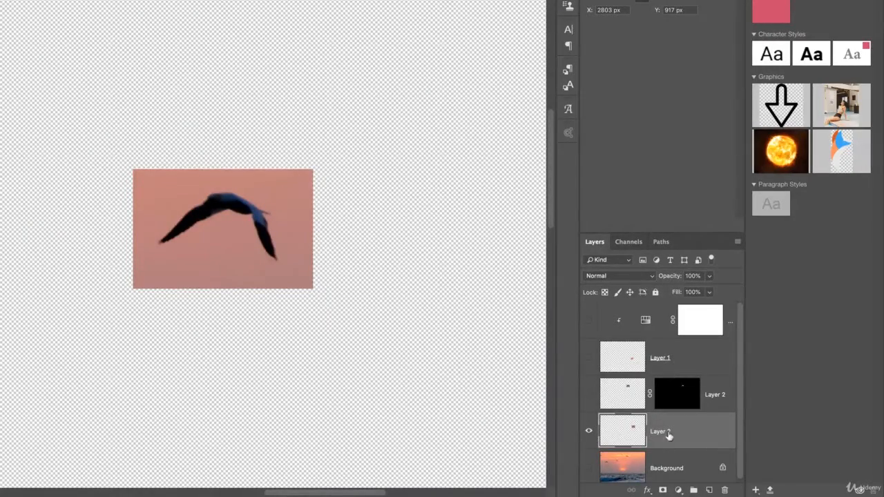
alt+click(589, 433)
alt+click(589, 433)
alt+click(590, 433)
alt+click(589, 433)
- Compare the Red, Green and Blue channels one at a time for the strongest contrast between bird and background
click(629, 242)
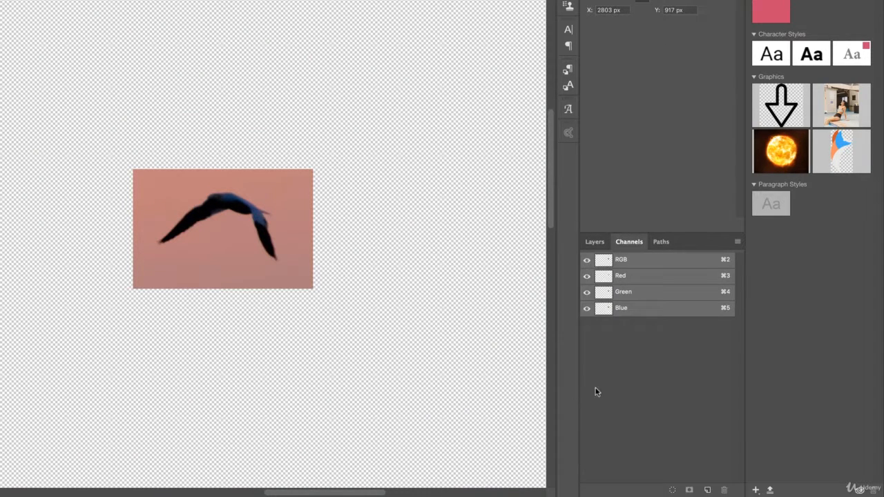
click(702, 279)
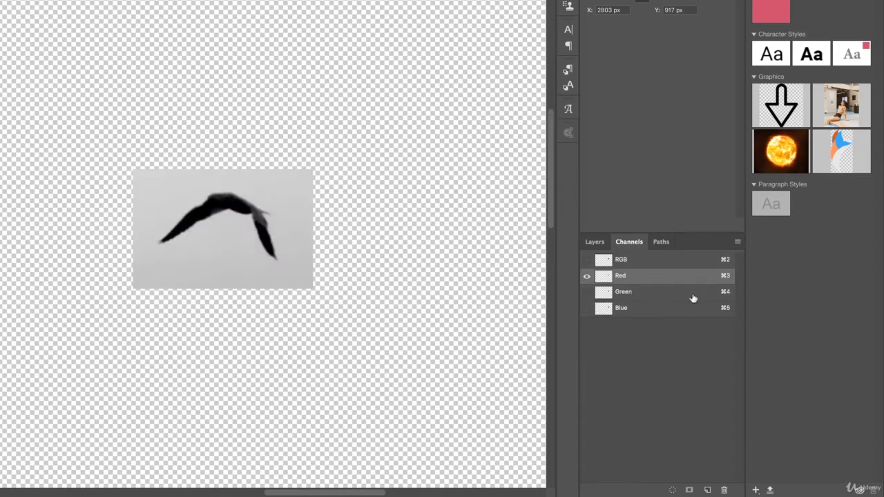
click(693, 297)
click(695, 311)
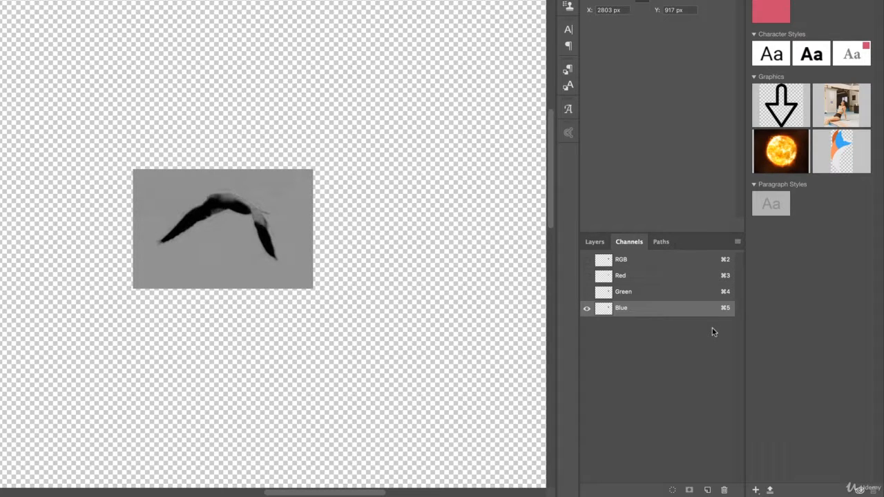
key(super+3)
key(super+5)
key(super+4)
key(super+5)
key(super+4)
key(super+5)
key(super+3)
key(super+4)
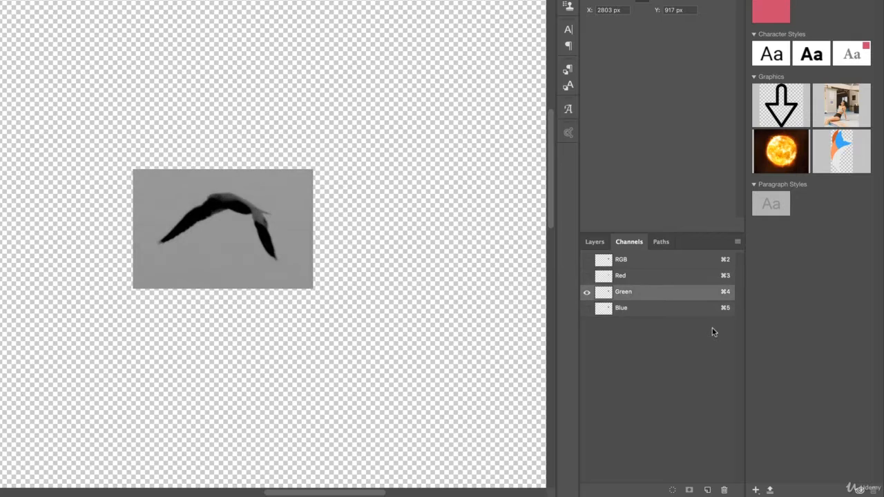
key(super+5)
key(super+3)
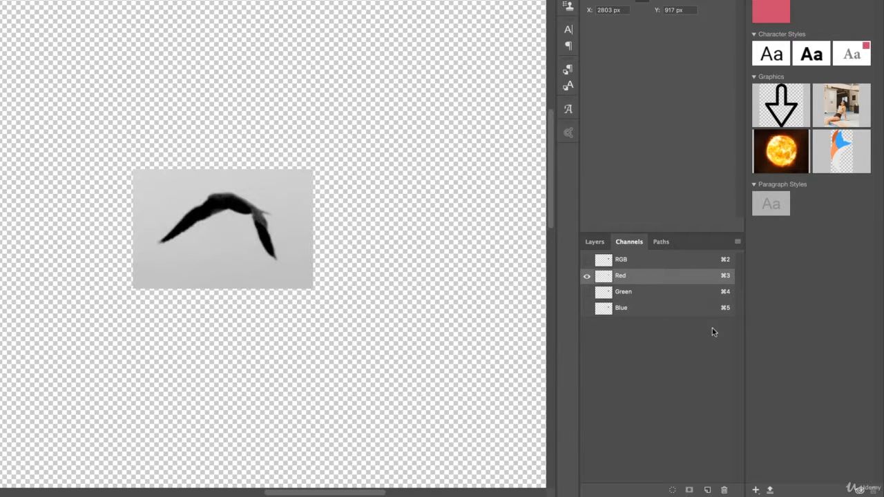
- Duplicate the Red channel and lower the white input level with Levels to turn the bird's grey background nearly white
drag(689, 278, 707, 489)
key(super+l)
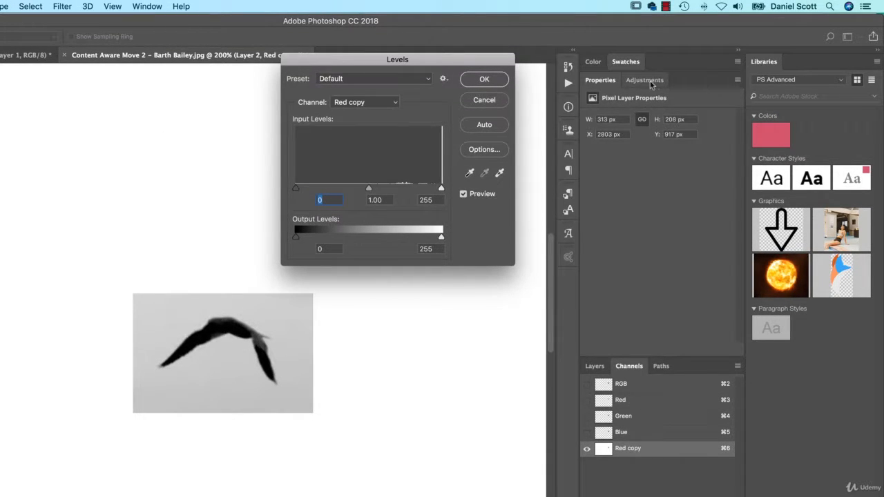
drag(442, 189, 359, 194)
click(484, 79)
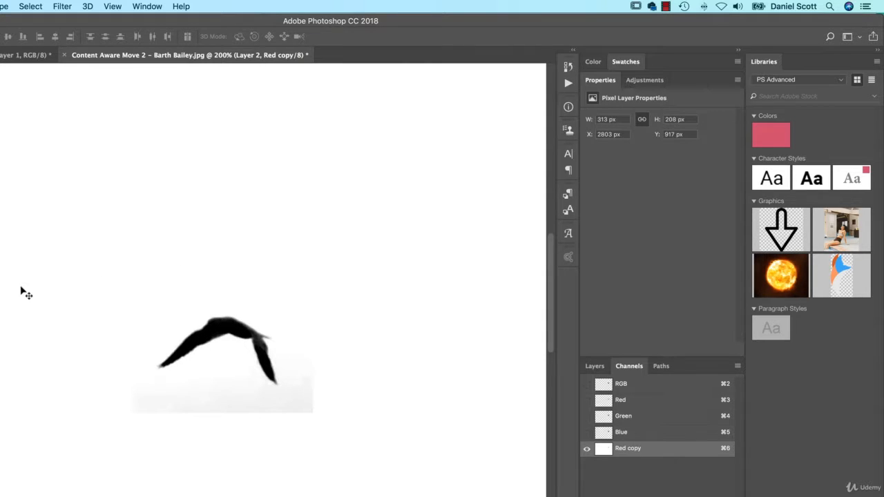
- Paint out the remaining grey around the bird in the Red copy channel with a 153 px white Overlay brush, undoing the last stroke
click(12, 177)
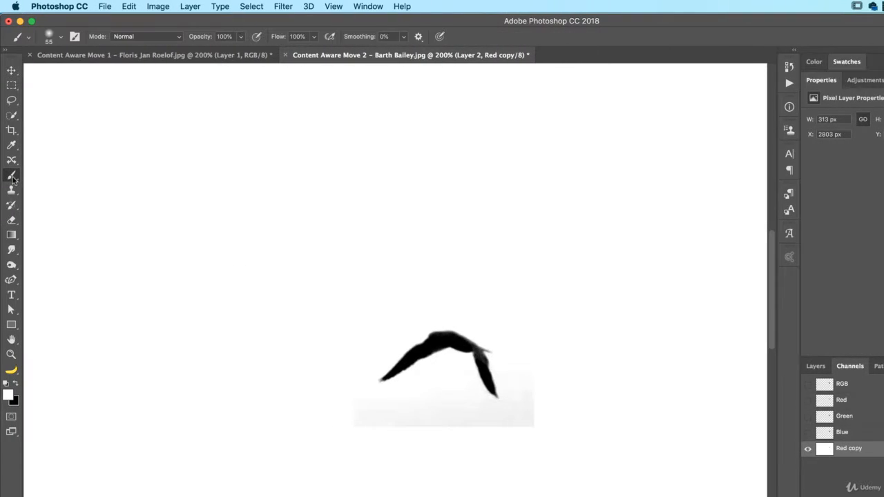
click(127, 39)
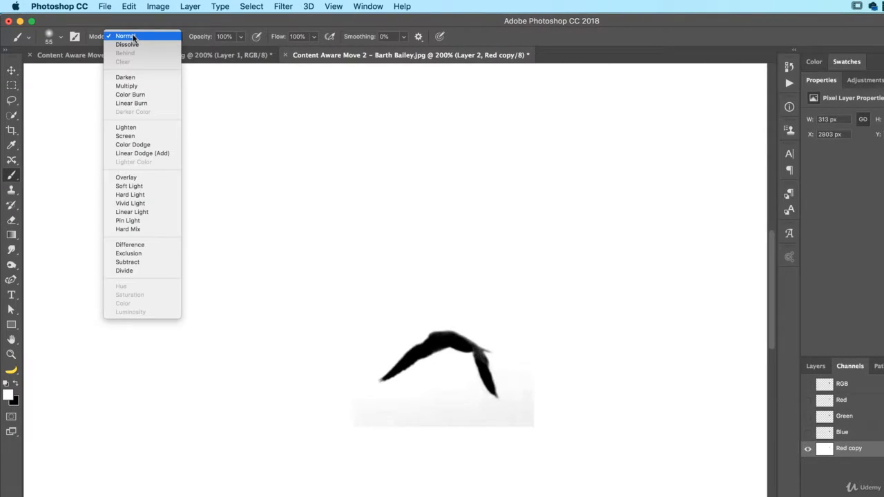
click(139, 178)
mouse_move(327, 400)
mouse_down()
mouse_move(380, 402)
mouse_move(385, 395)
mouse_move(486, 430)
mouse_up()
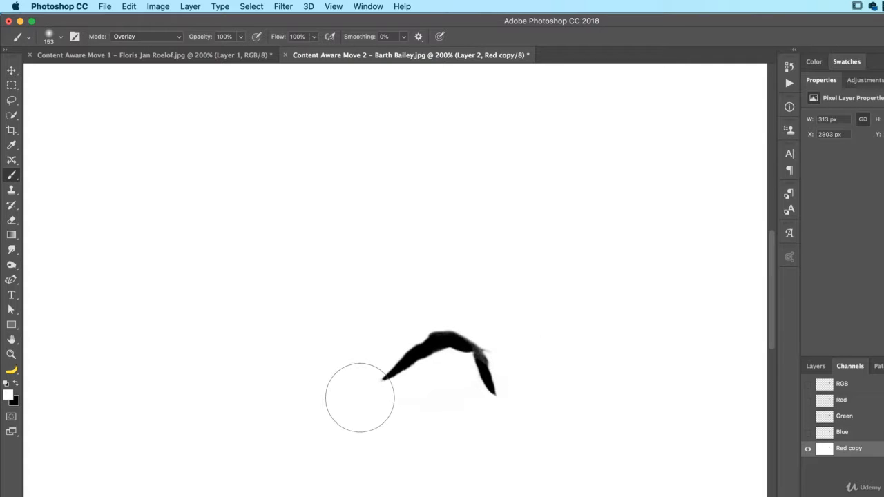
key(super+z)
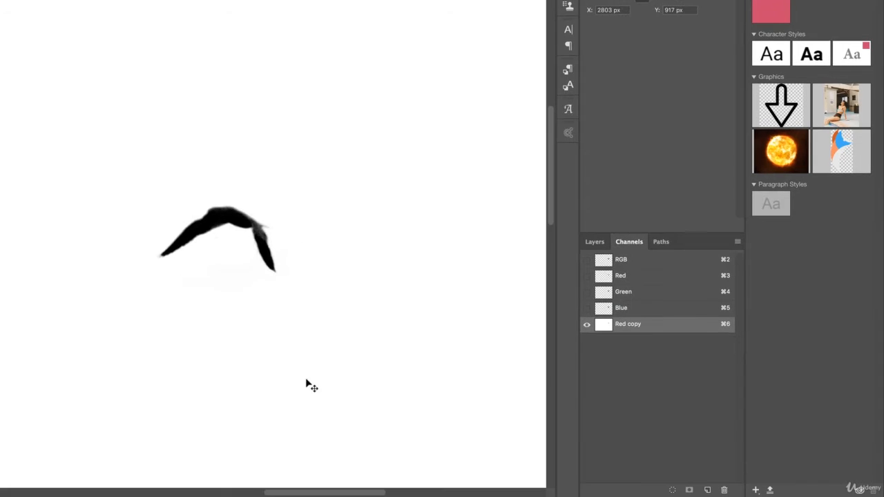
- Load the Red copy channel as a selection and return to the layers with the RGB composite showing
click(671, 491)
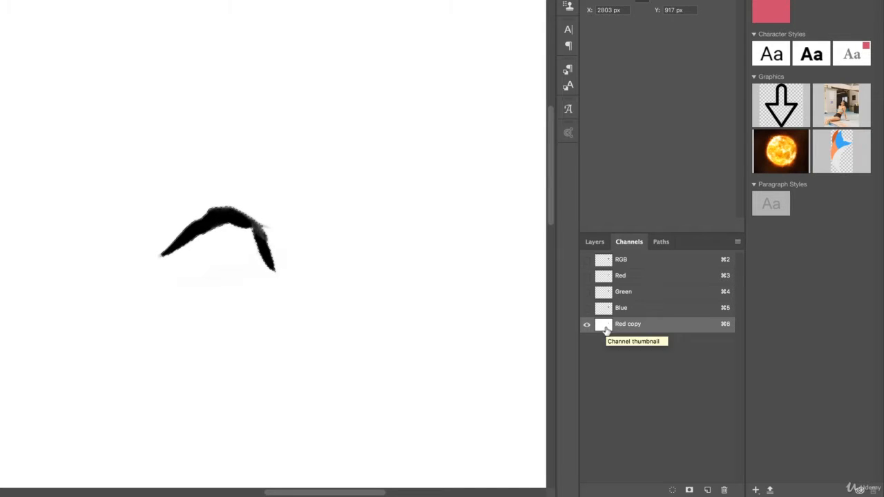
click(626, 260)
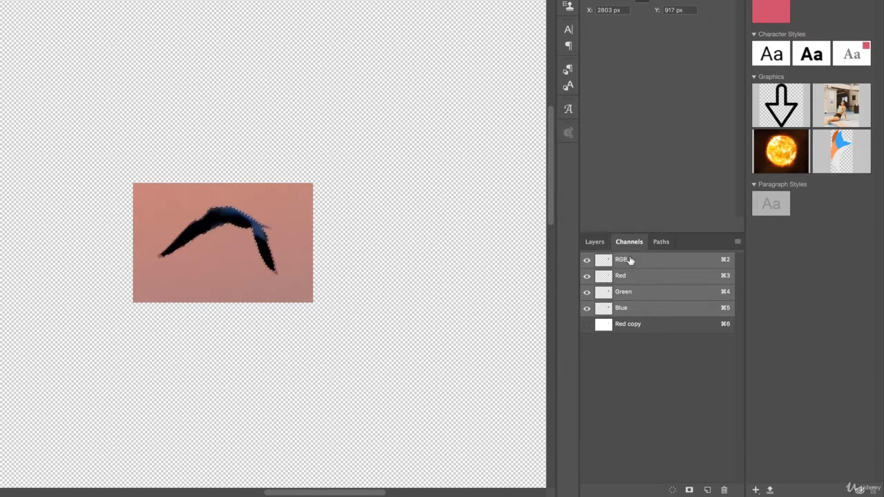
click(600, 242)
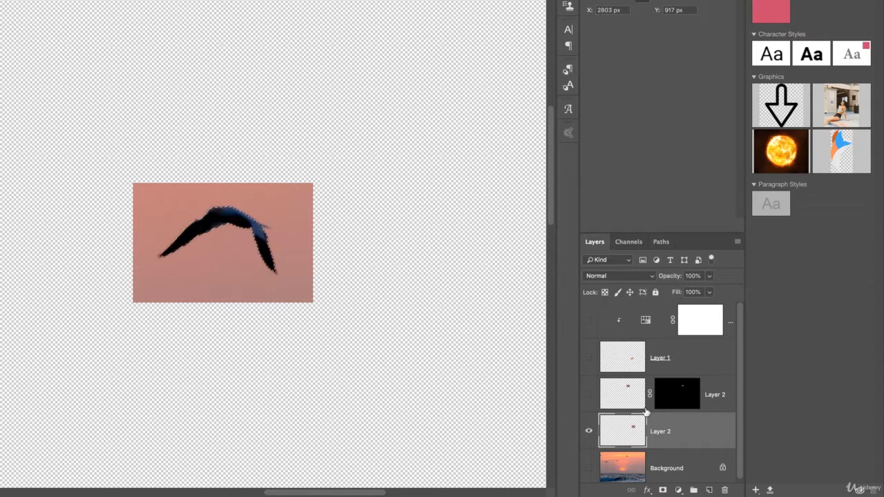
- Mask the isolated Layer 2 with the inverted selection so only the bird stays visible, and show all the other layers again
click(663, 490)
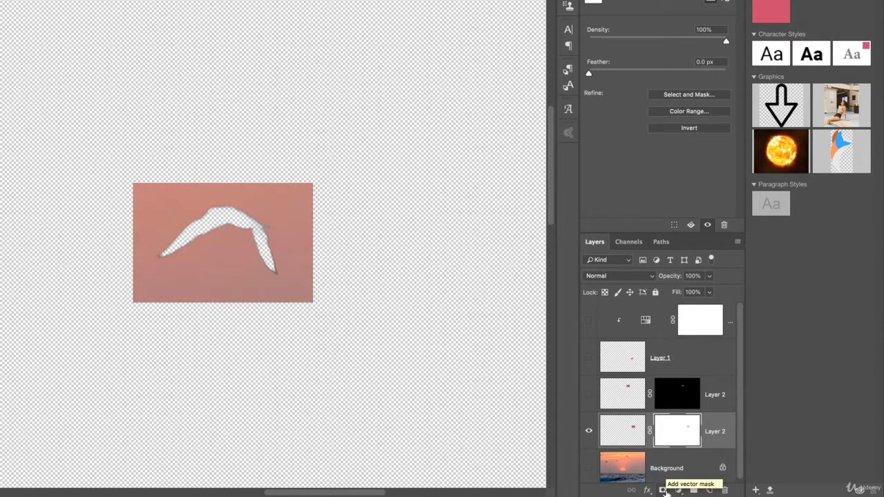
key(ctrl+z)
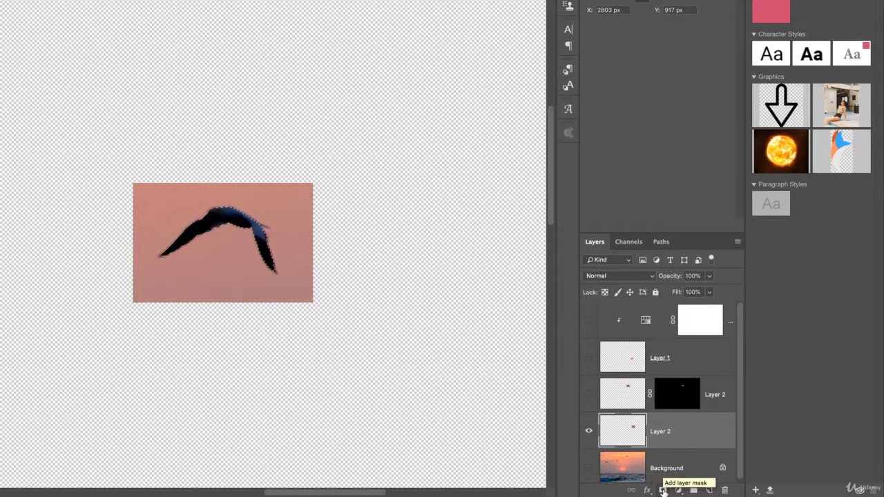
click(663, 490)
drag(590, 464, 590, 364)
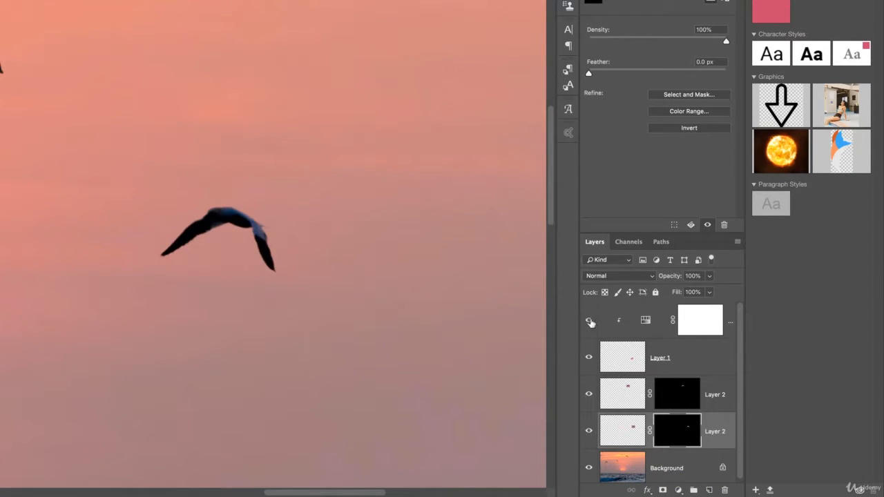
- Examine how the masked and moved birds blend into the sky, first close up and at the scale of the sunset scene
drag(182, 222, 358, 303)
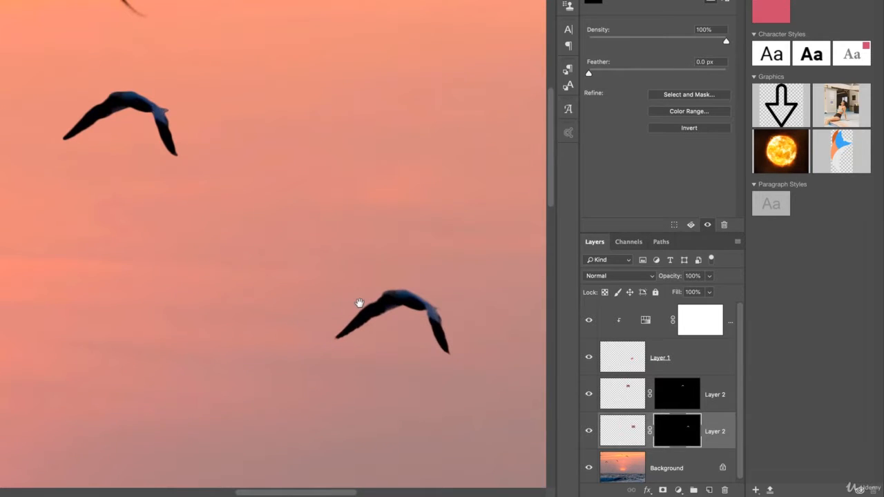
drag(229, 143, 261, 196)
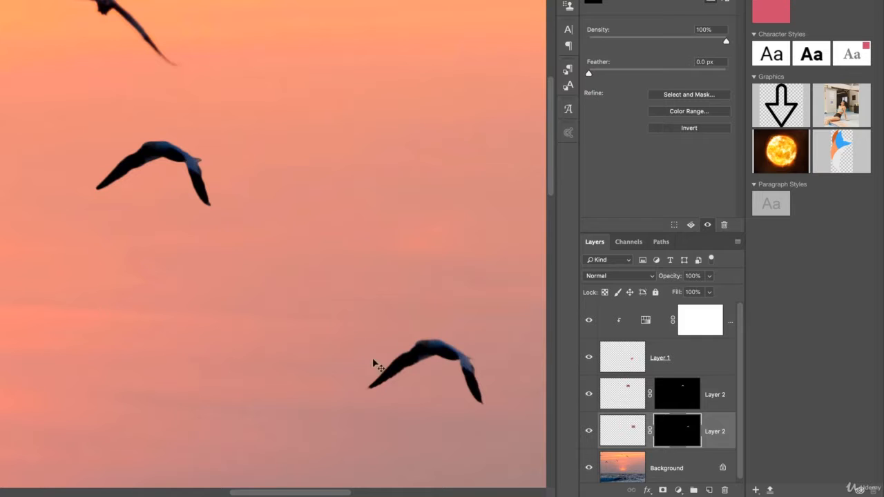
drag(22, 206, 172, 290)
drag(4, 239, 186, 178)
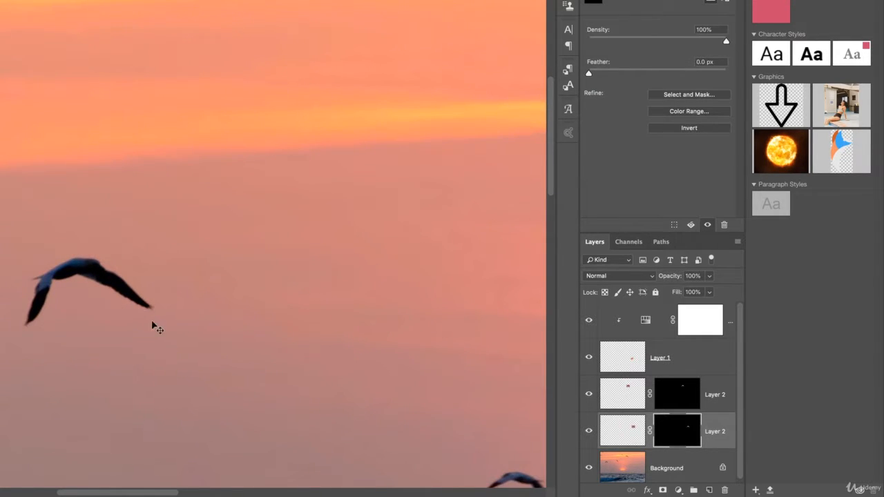
drag(284, 221, 193, 118)
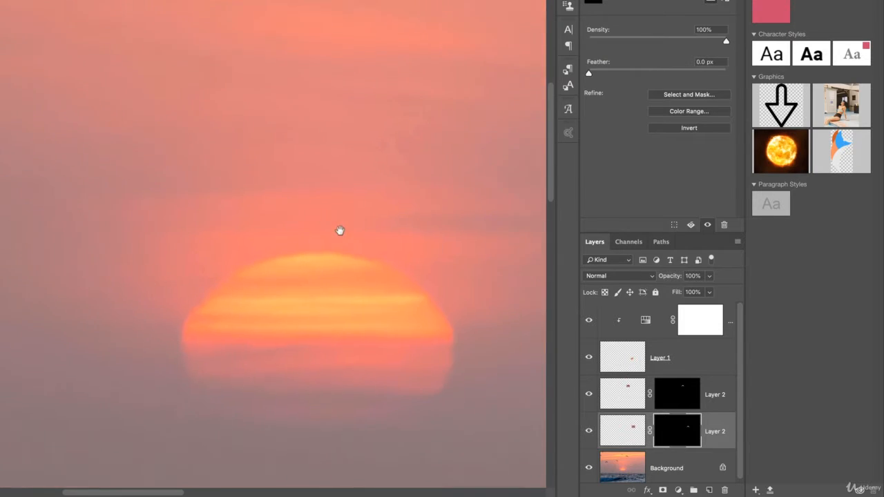
drag(340, 228, 176, 380)
key(ctrl+minus)
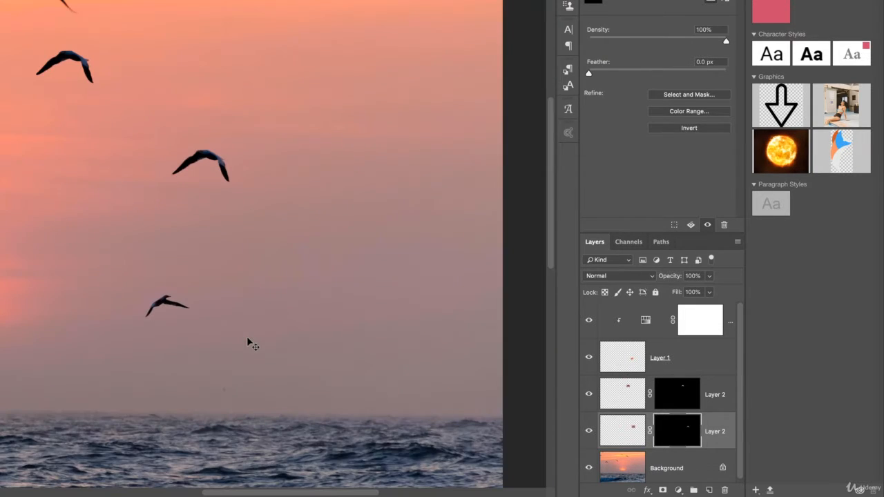
key(ctrl+minus)
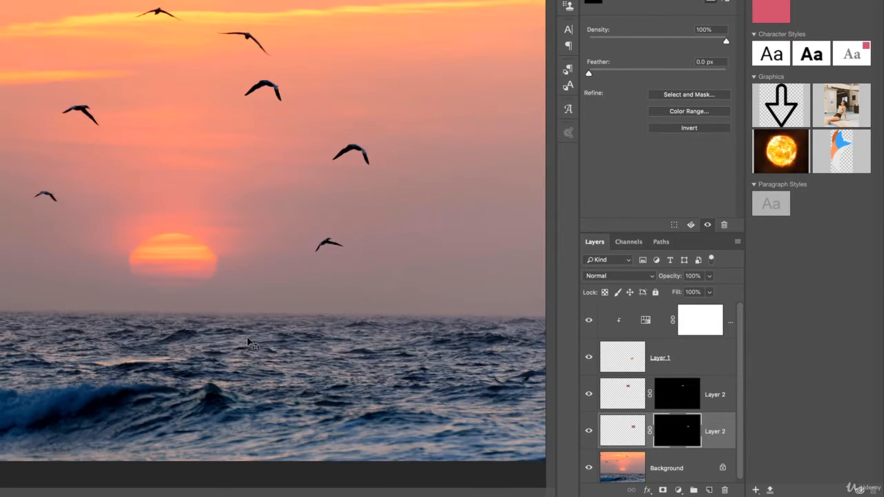